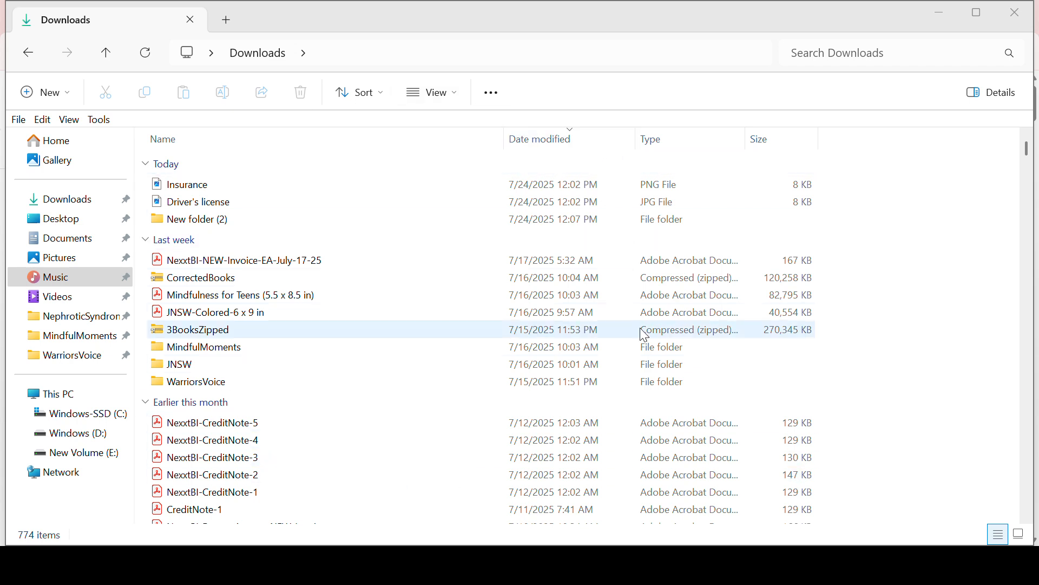
Create a new folder named "My info" in Downloads
right_click(943, 263)
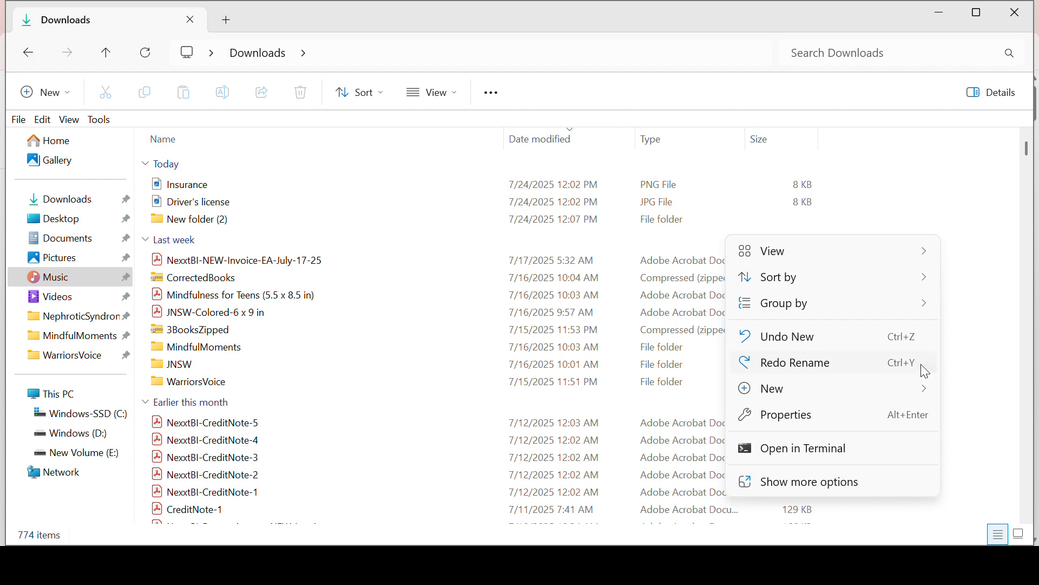
mouse_move(900, 388)
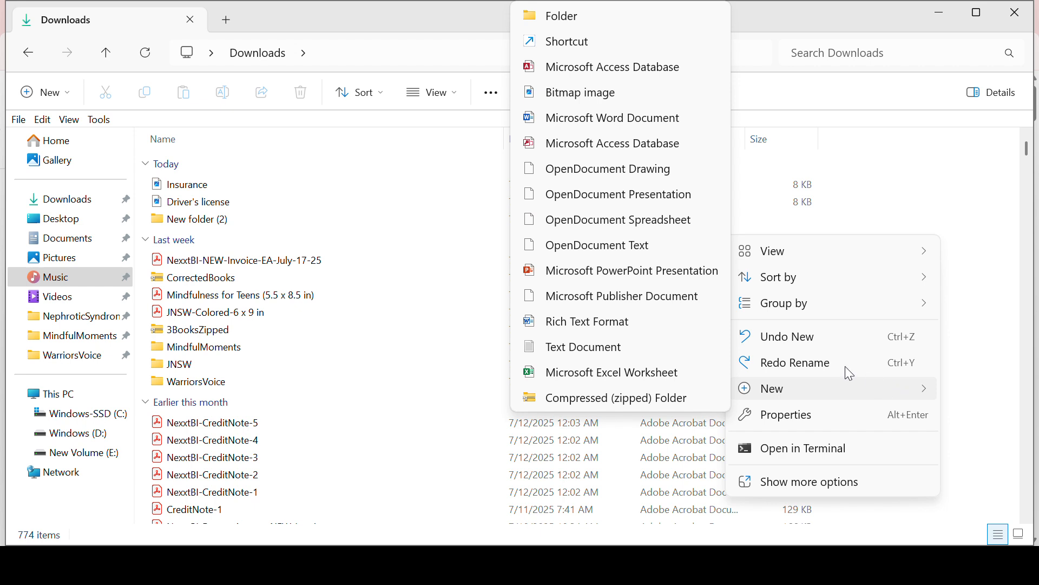
click(654, 18)
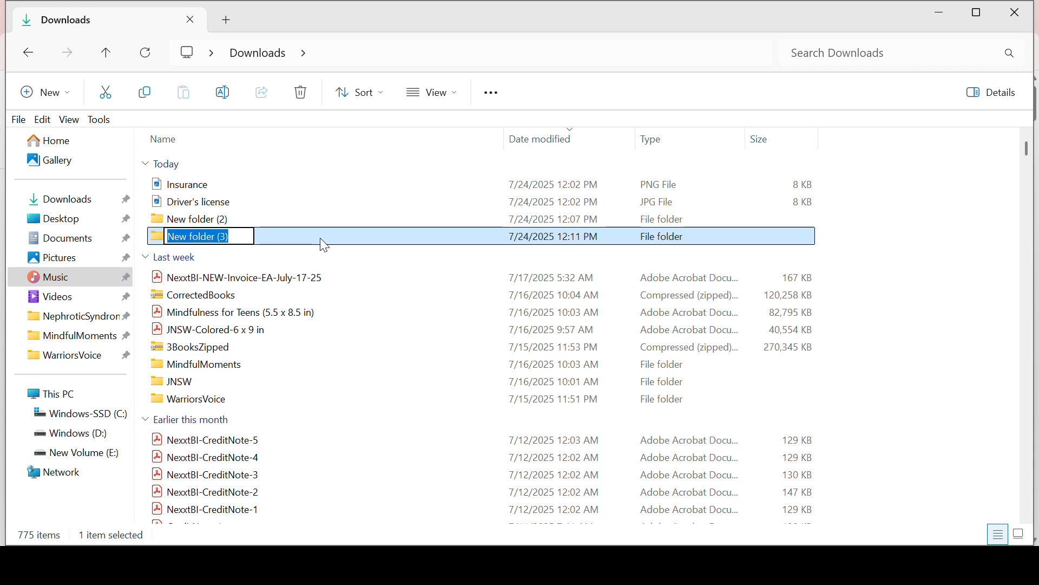
text(My)
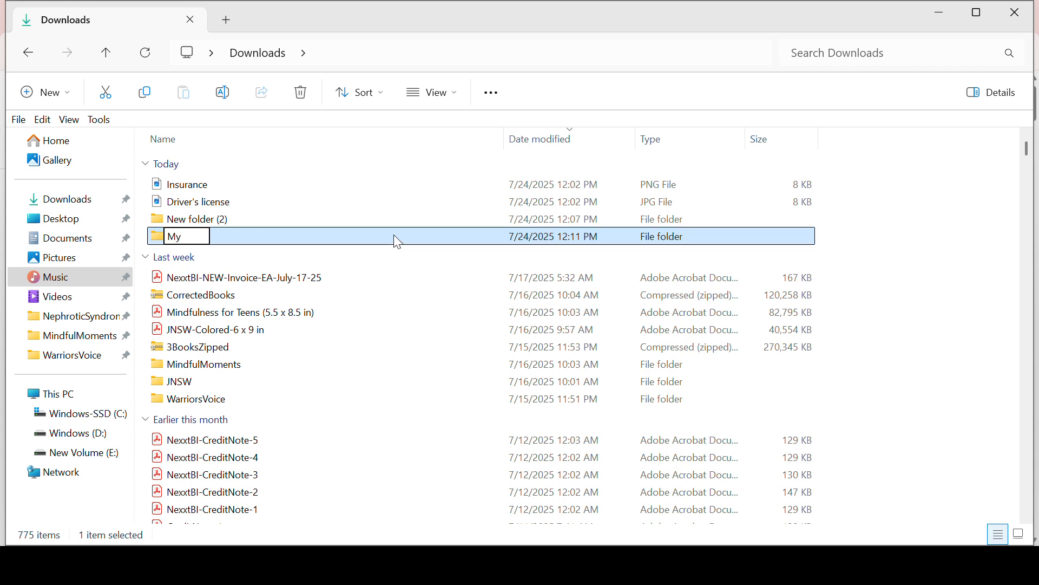
text( info)
click(875, 330)
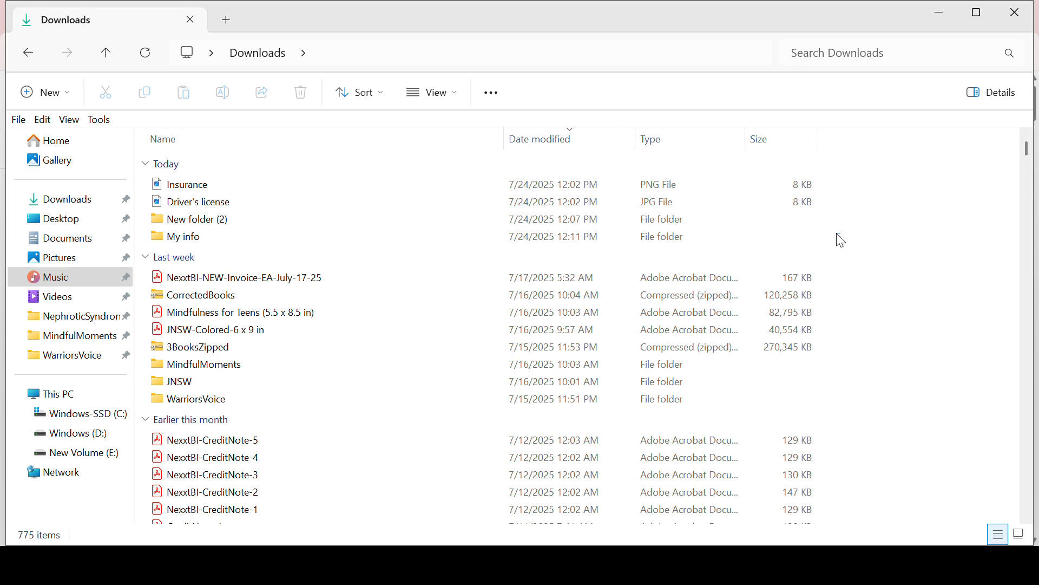
drag(839, 234, 560, 242)
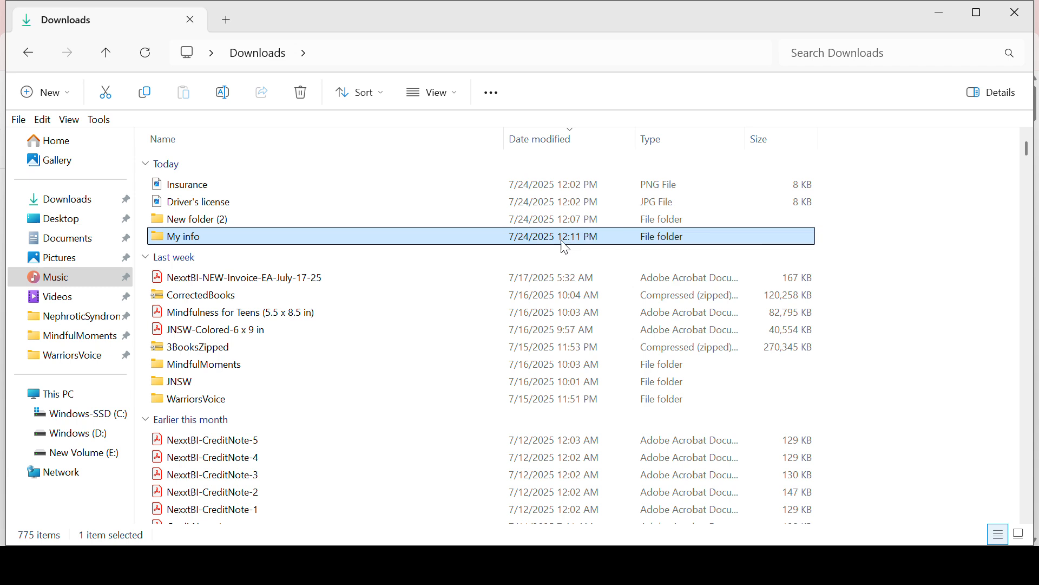
right_click(314, 246)
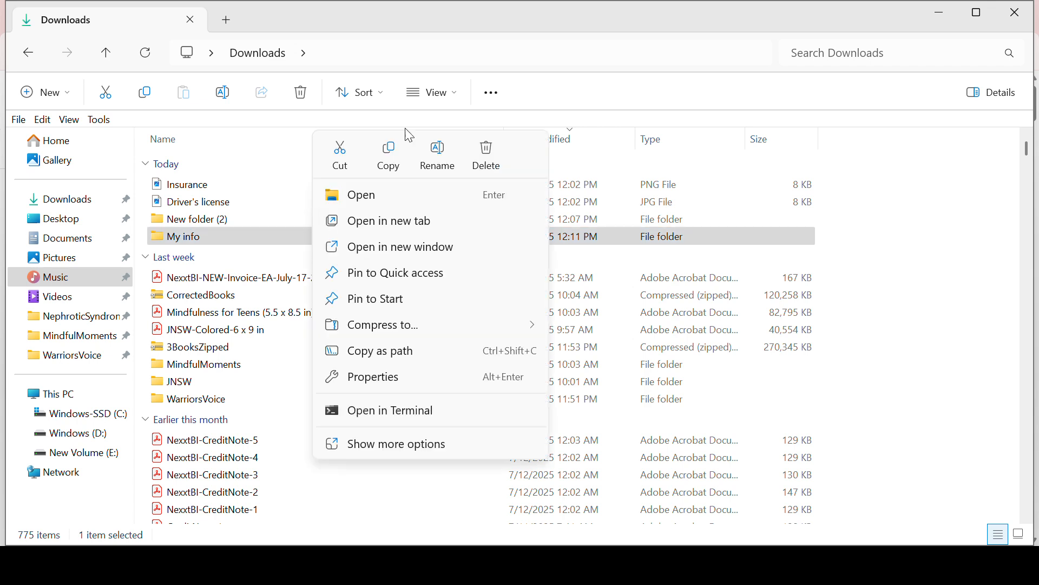
click(436, 154)
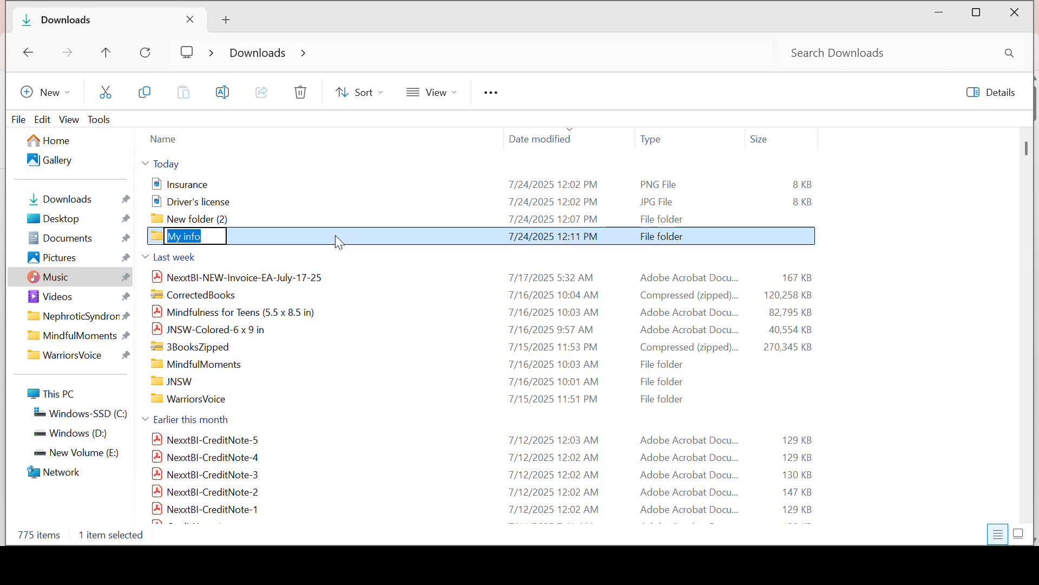
click(893, 276)
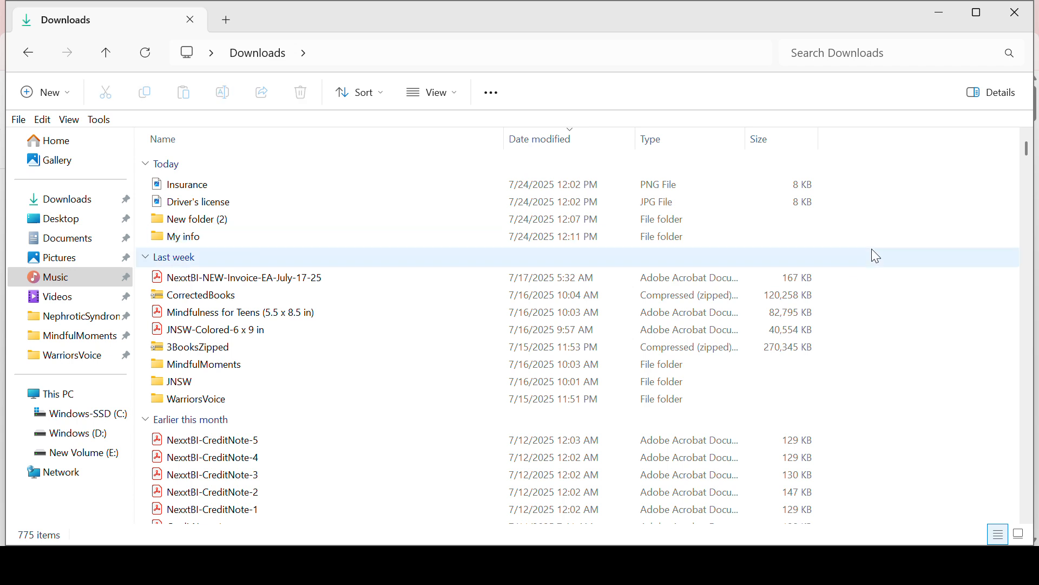
click(540, 236)
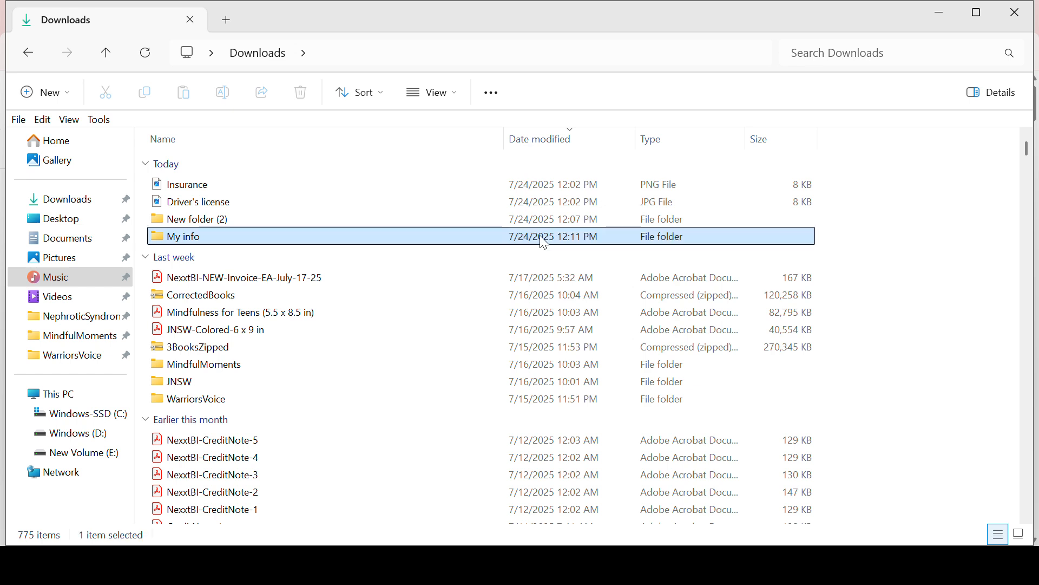
right_click(540, 236)
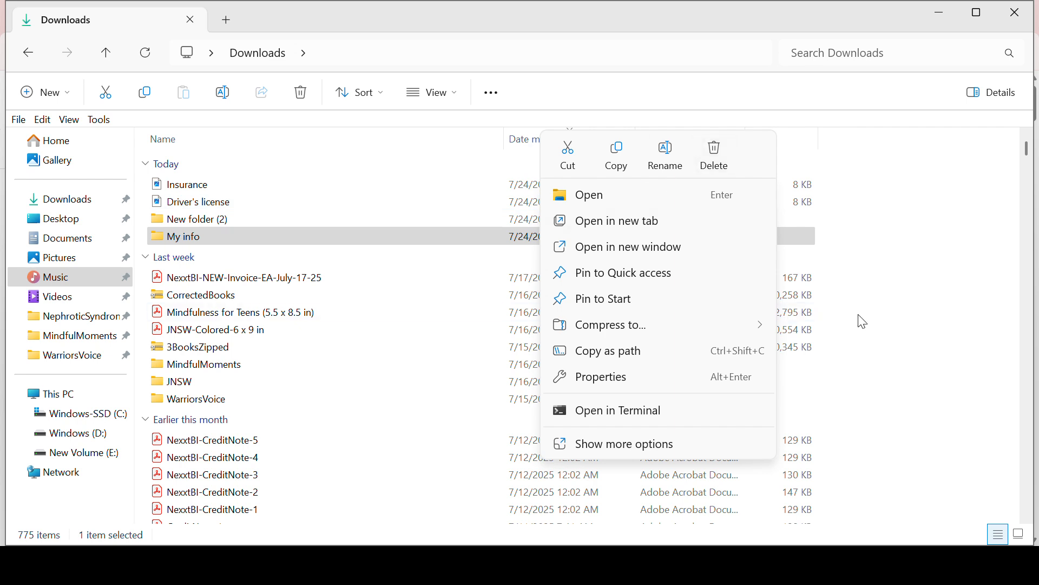
click(935, 324)
click(935, 324)
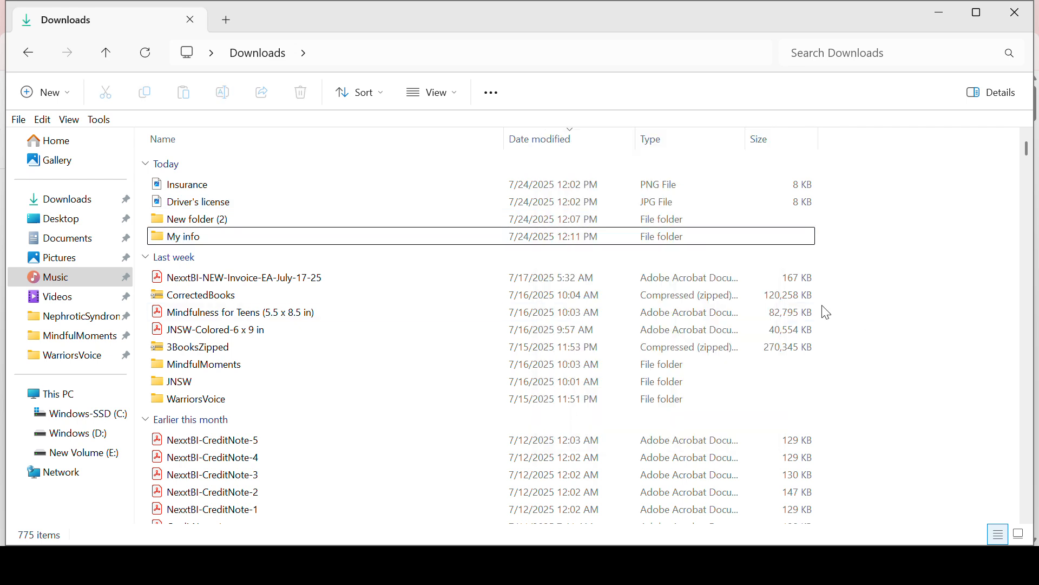
right_click(483, 235)
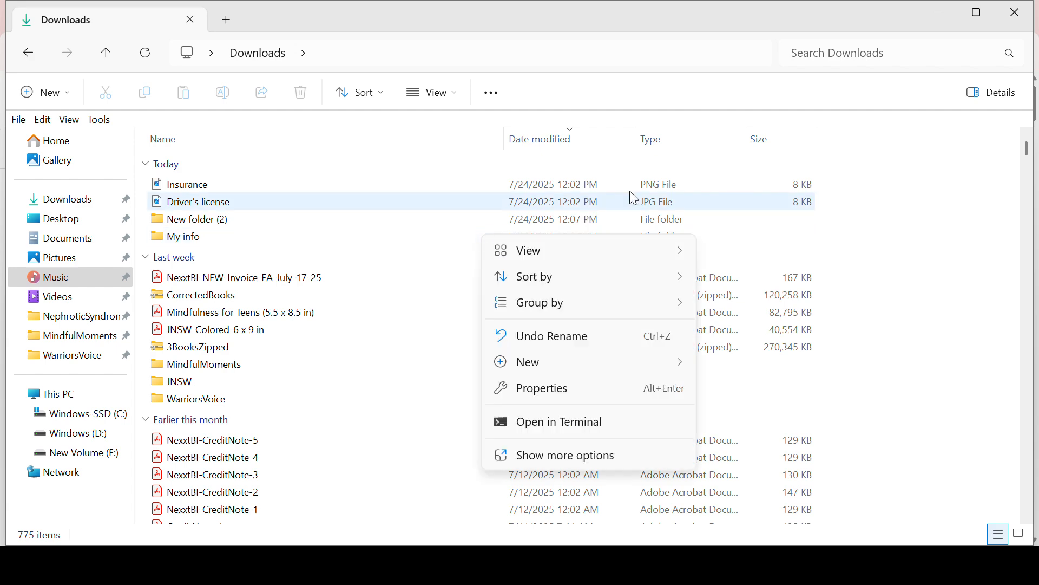
click(945, 246)
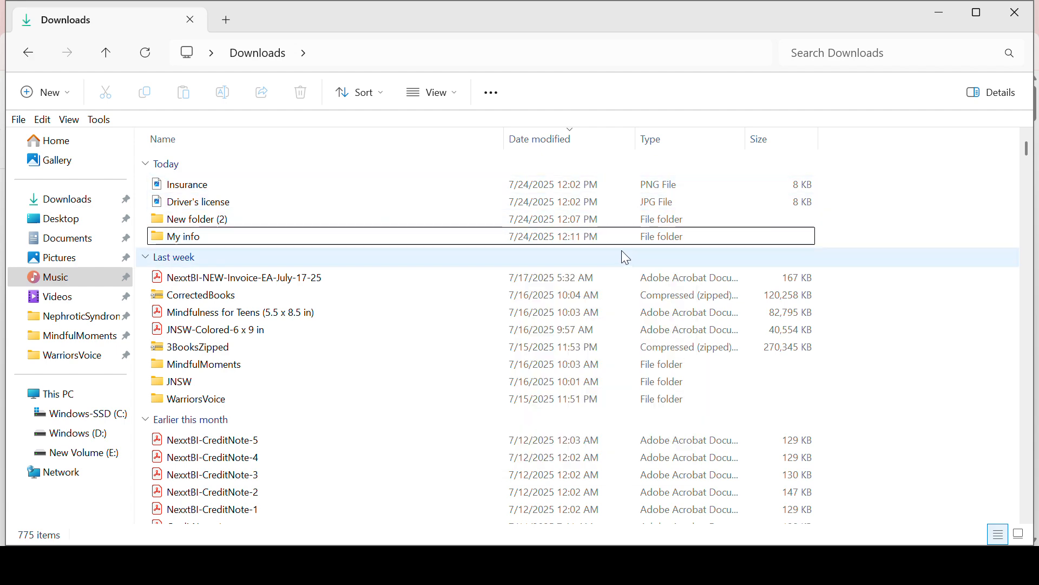
click(558, 238)
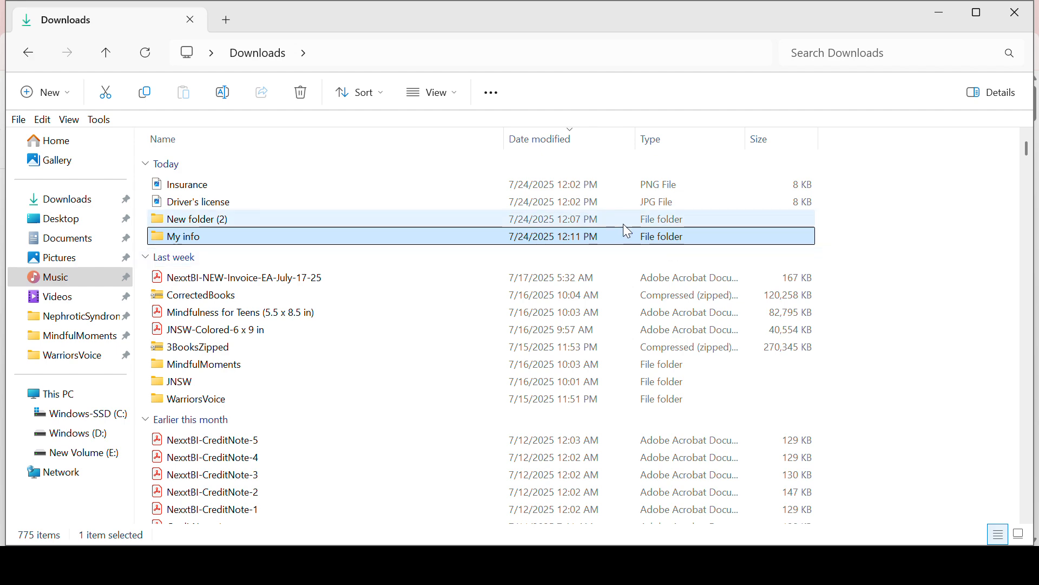
right_click(577, 240)
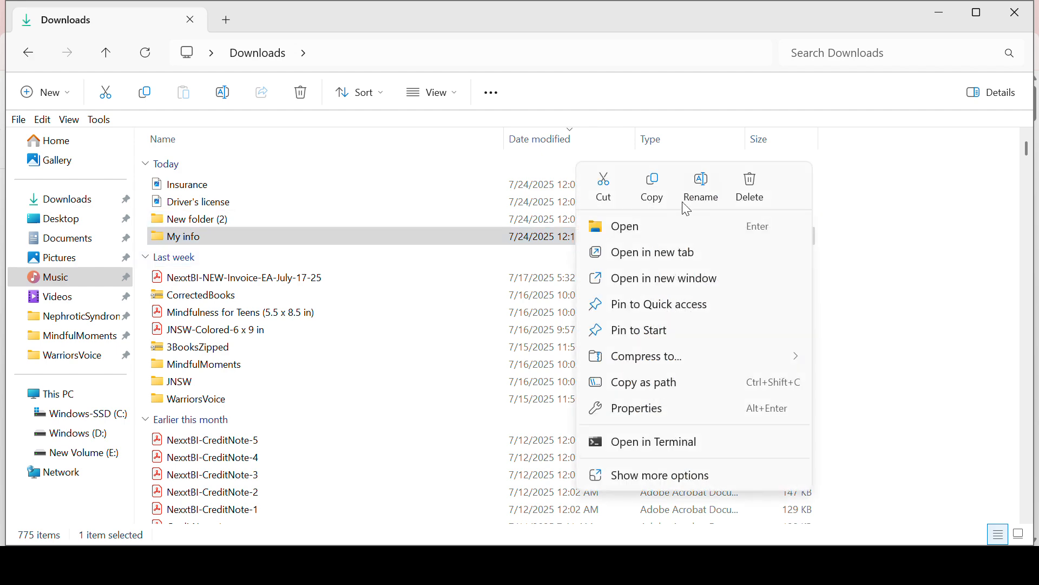
click(890, 217)
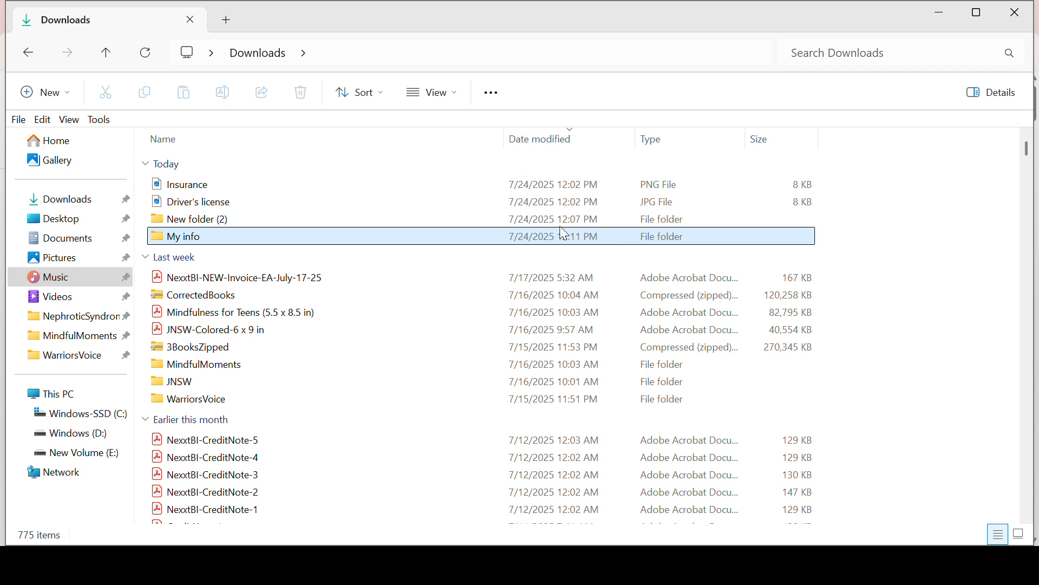
Open the "My info" folder to view its contents, and return to Downloads
double_click(460, 240)
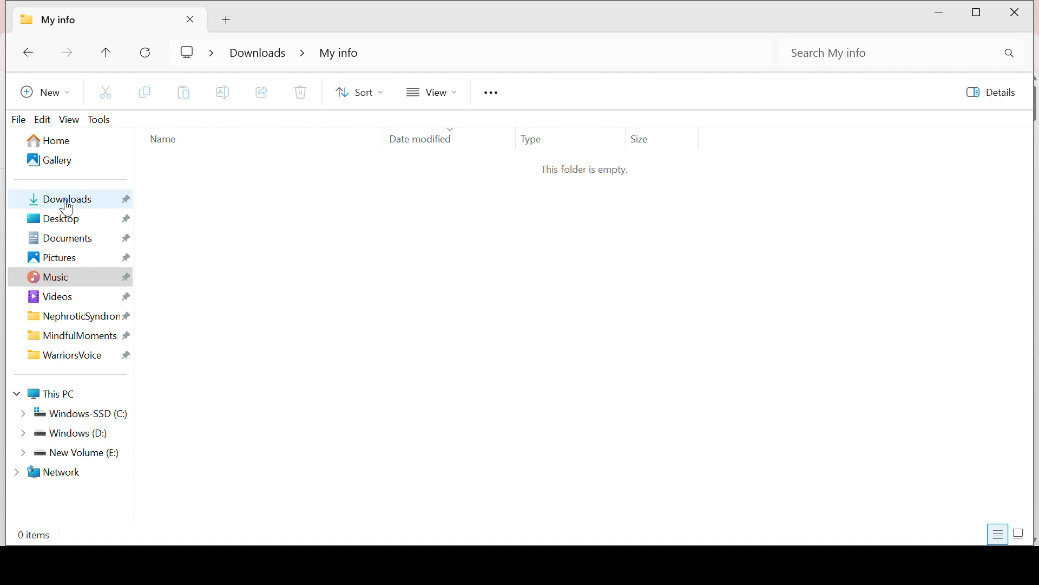
click(270, 57)
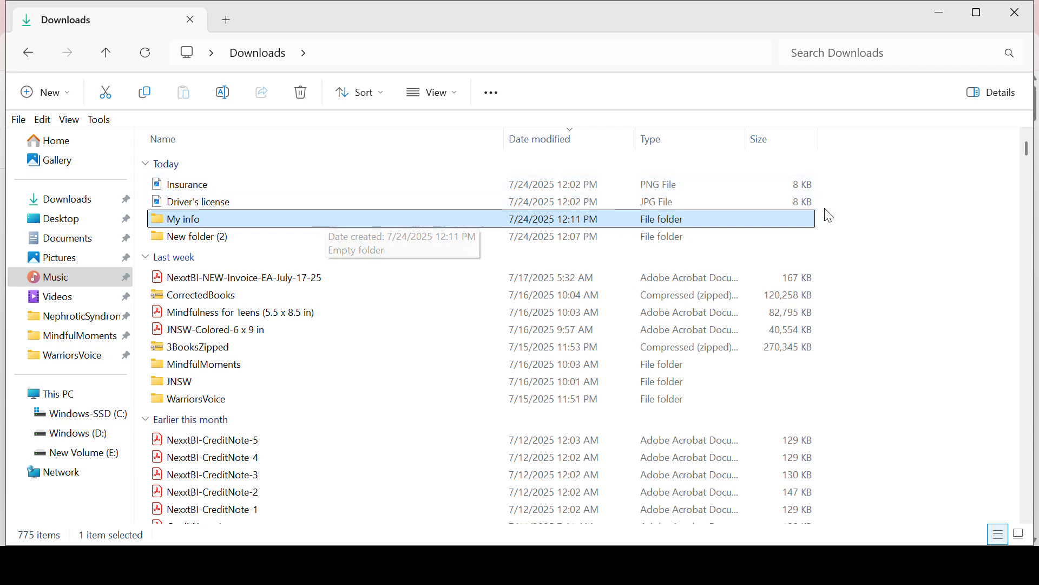
click(880, 189)
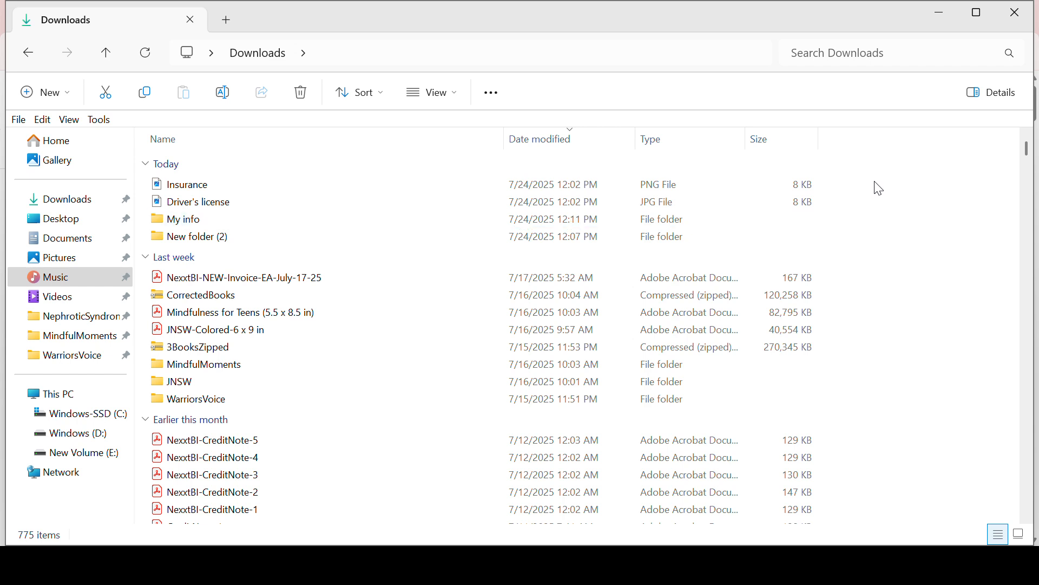
Move the Insurance PNG file from Downloads into the "My info" folder, and return to Downloads
drag(872, 187, 784, 184)
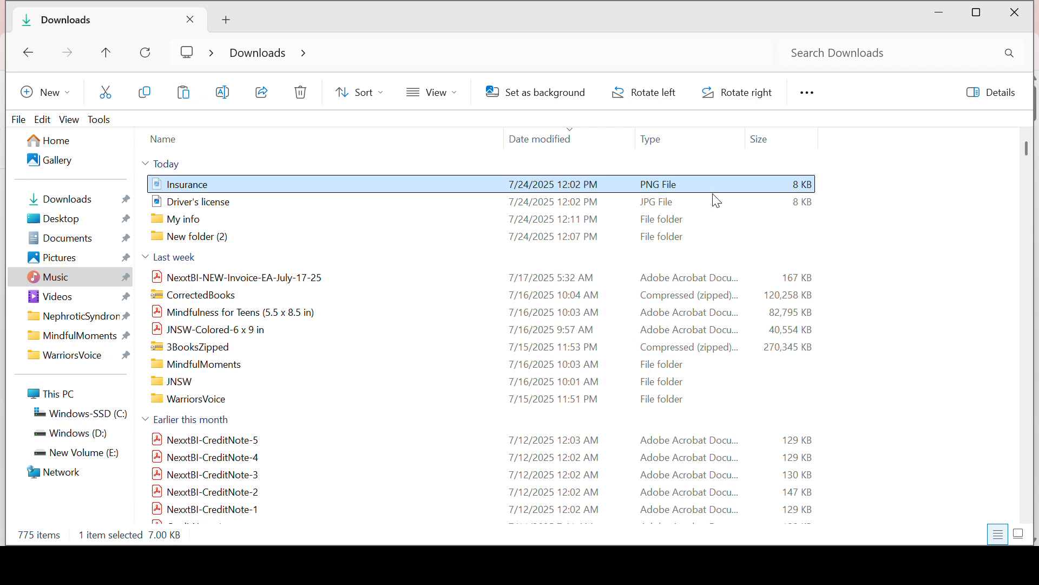
mouse_move(323, 187)
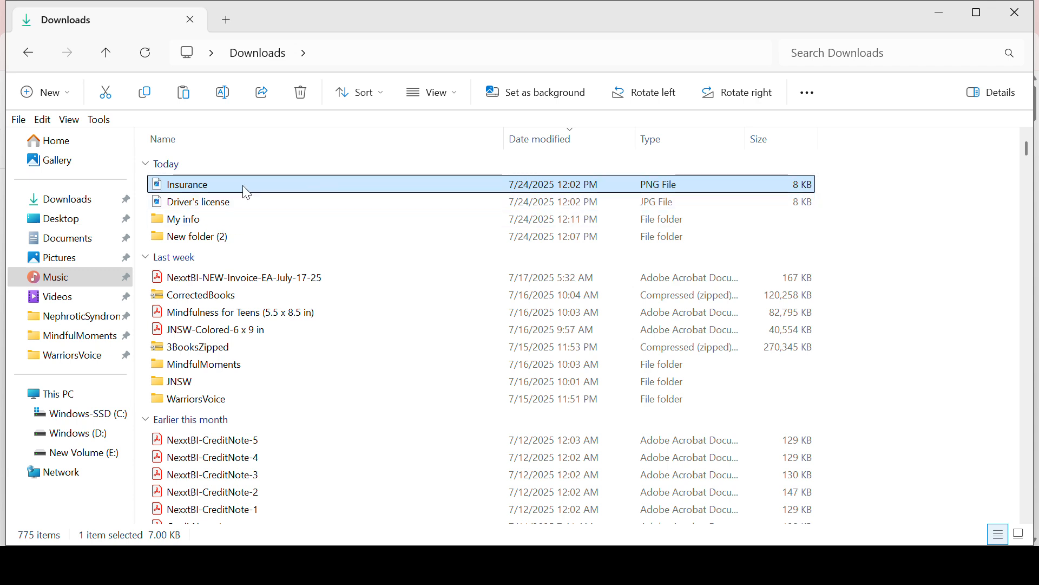
click(908, 173)
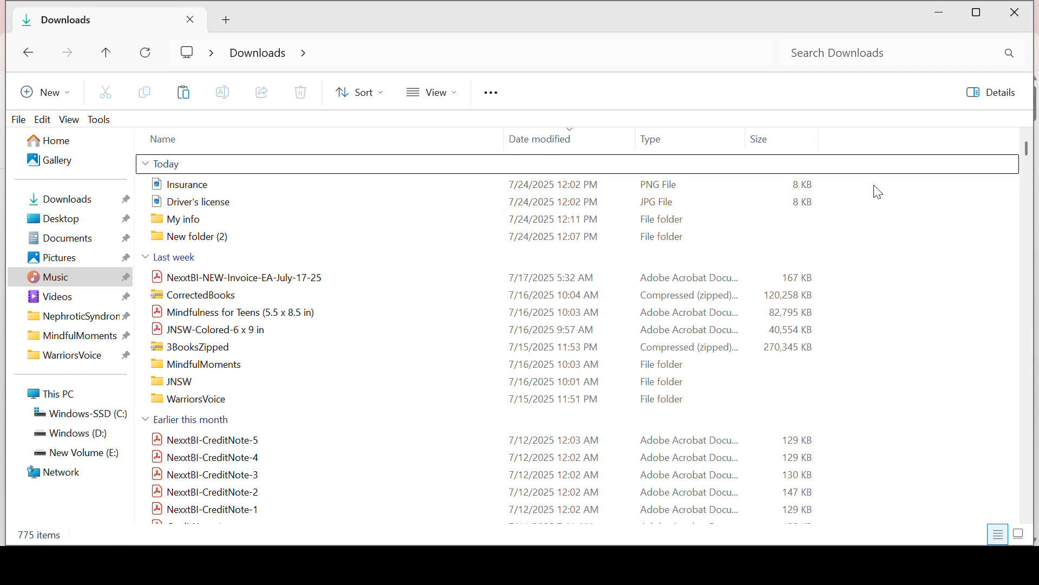
drag(871, 190, 759, 181)
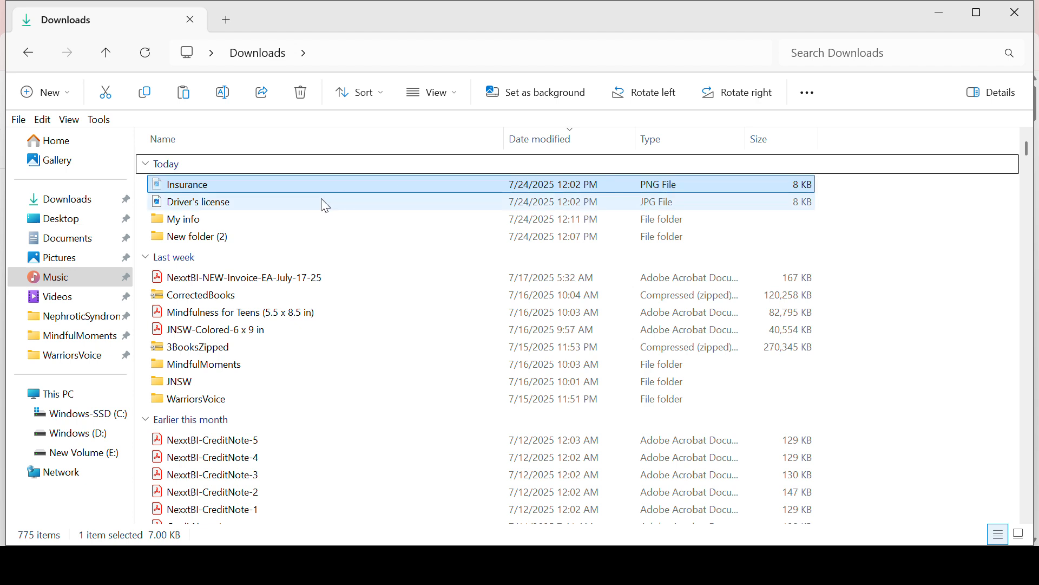
double_click(222, 220)
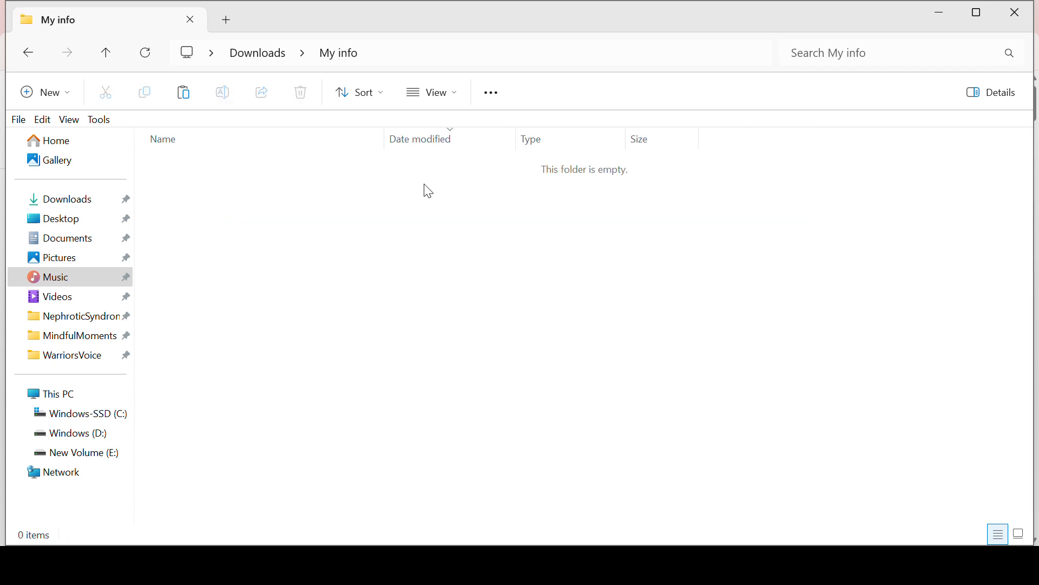
key(ctrl+v)
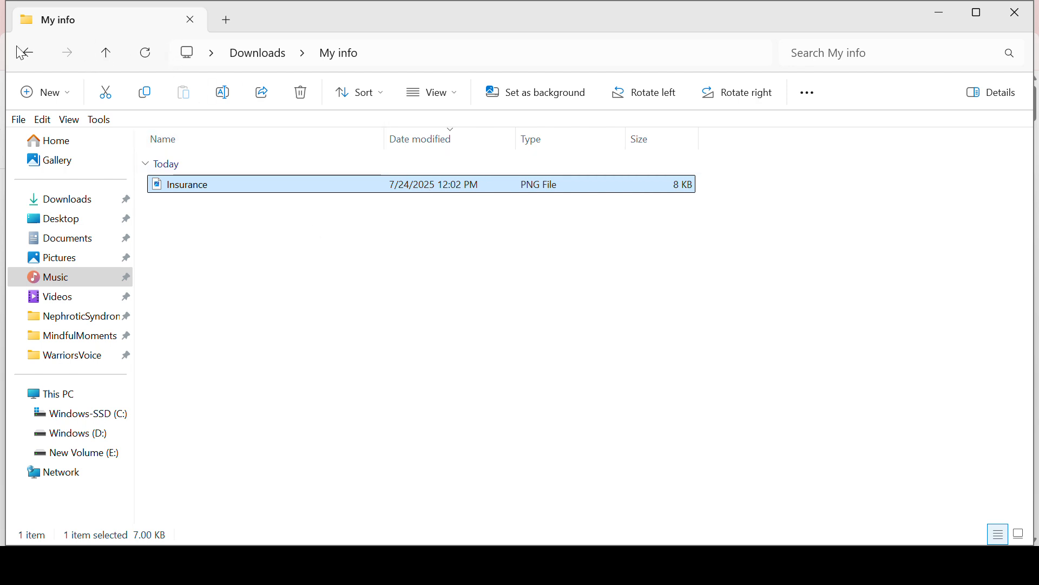
click(260, 52)
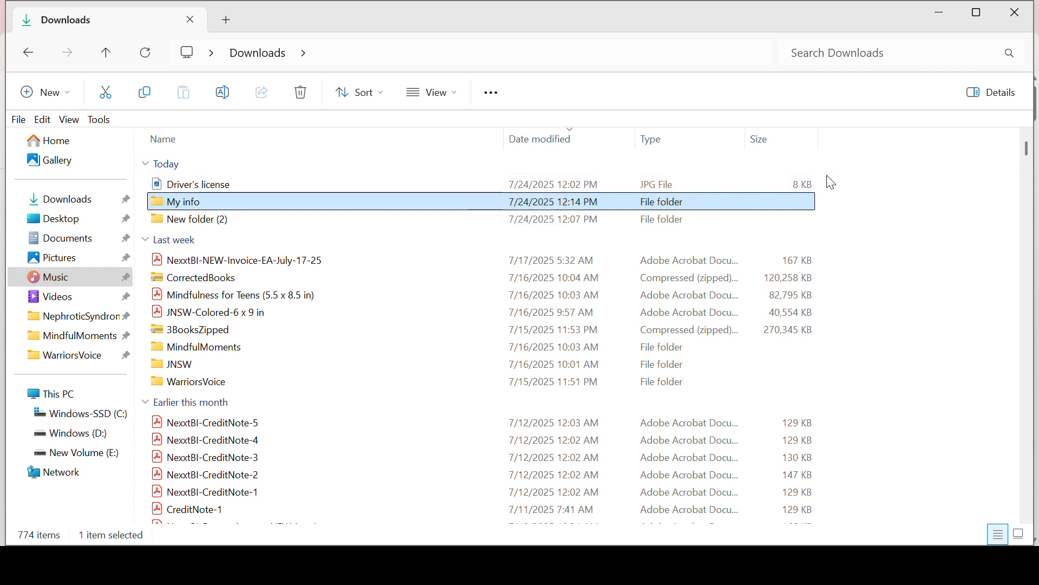
click(828, 191)
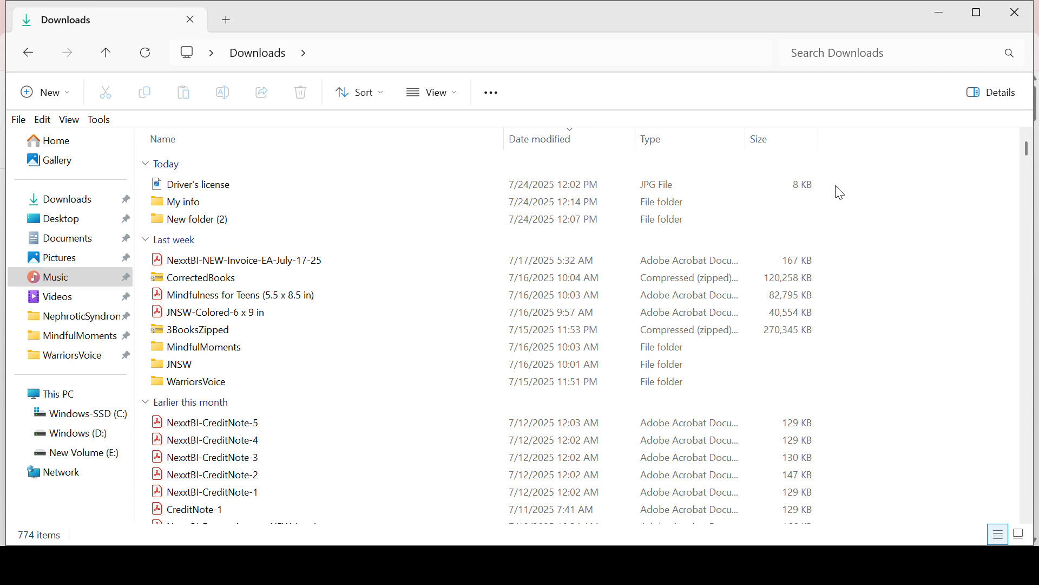
click(533, 186)
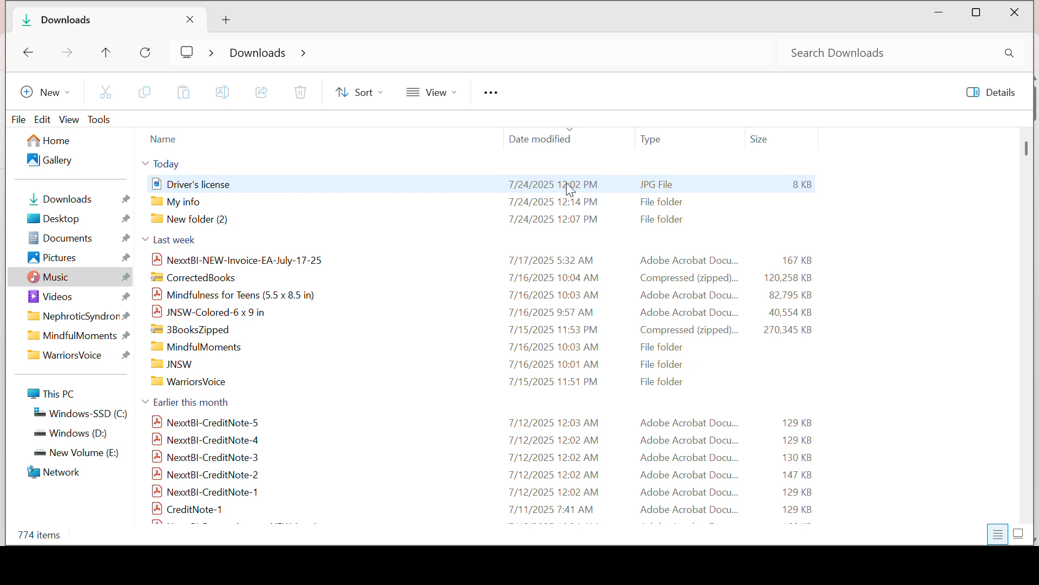
drag(866, 185, 701, 183)
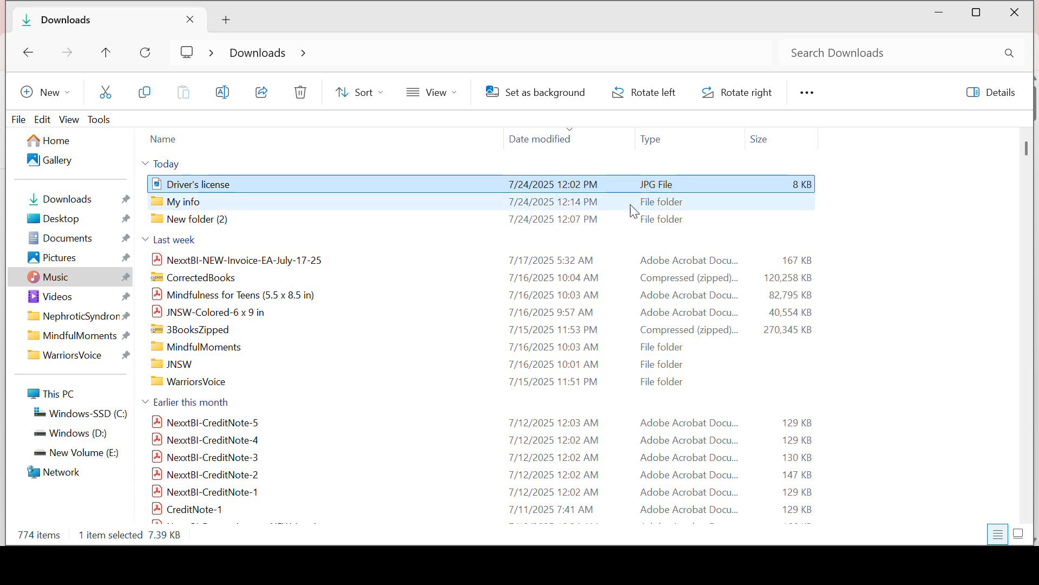
click(912, 190)
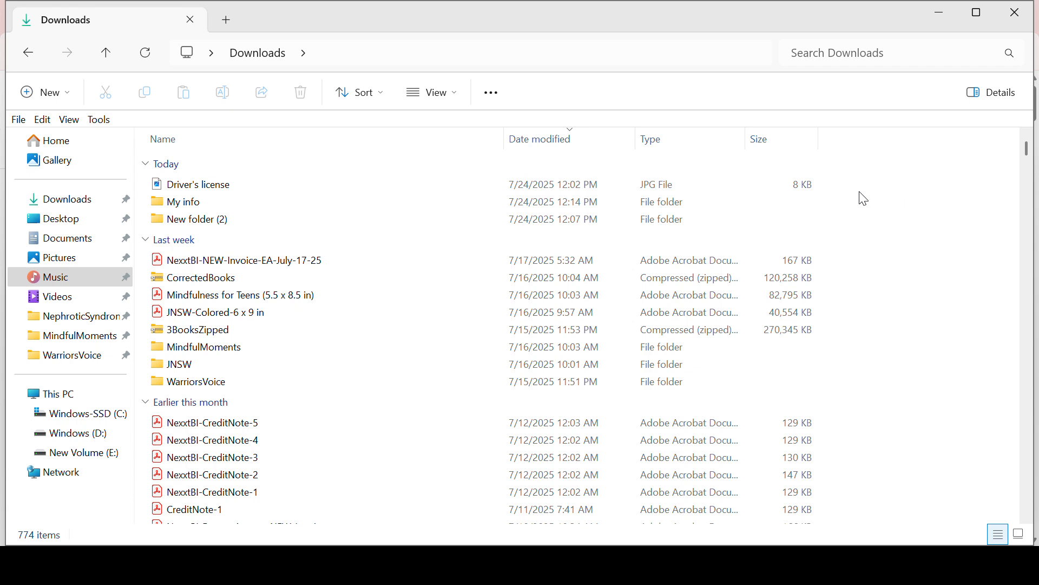
right_click(293, 187)
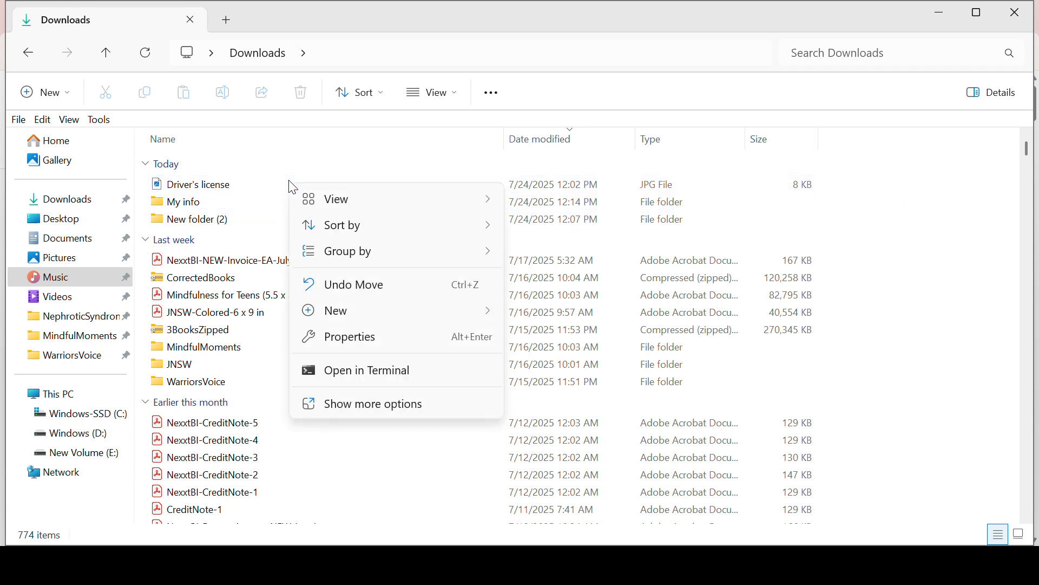
click(569, 180)
Copy the Driver's license JPG file in Downloads to the clipboard
click(582, 186)
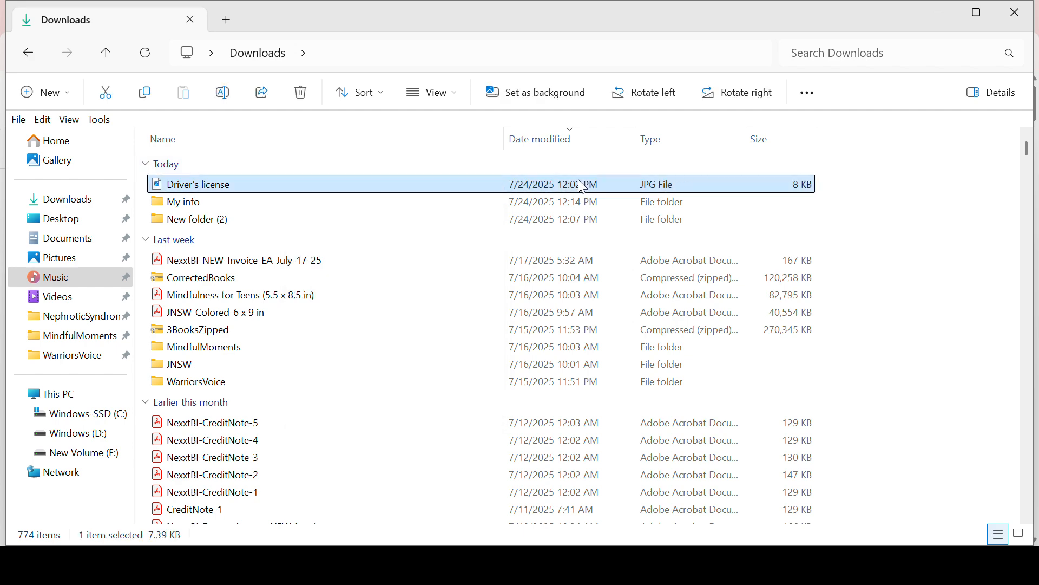
right_click(583, 187)
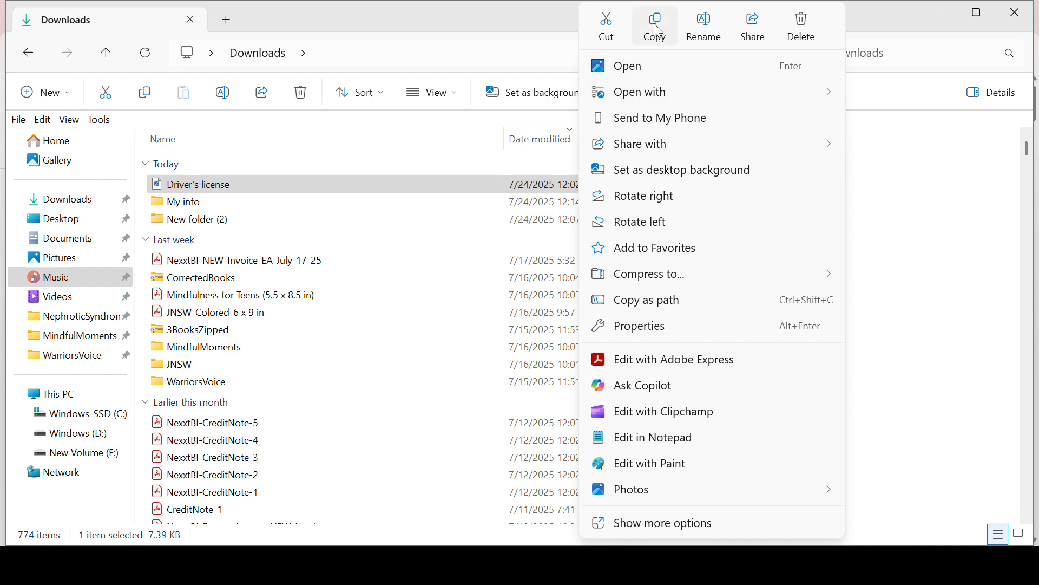
click(661, 37)
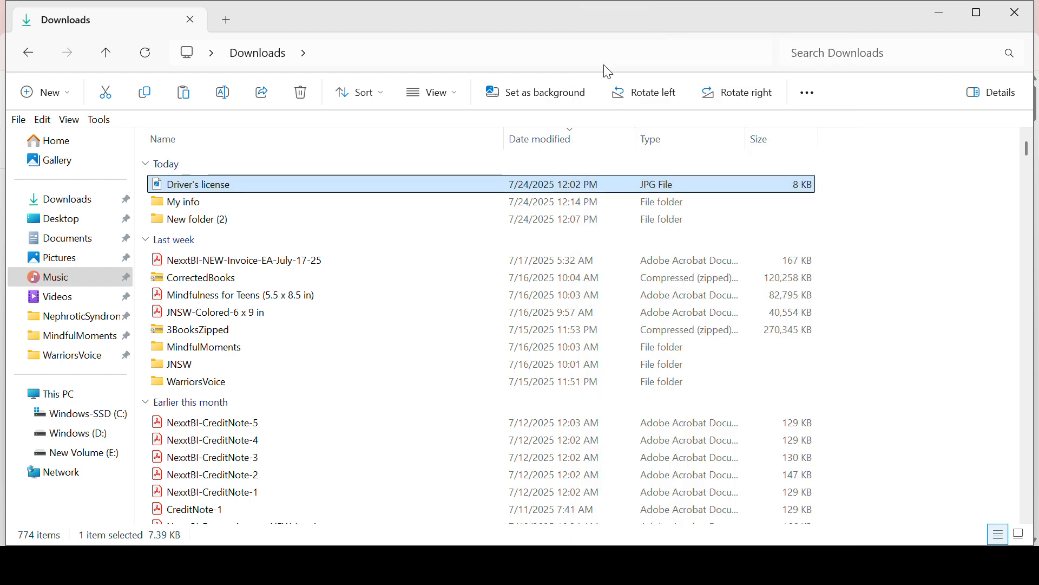
Paste the copied Driver's license JPG file into the "My info" folder
double_click(225, 203)
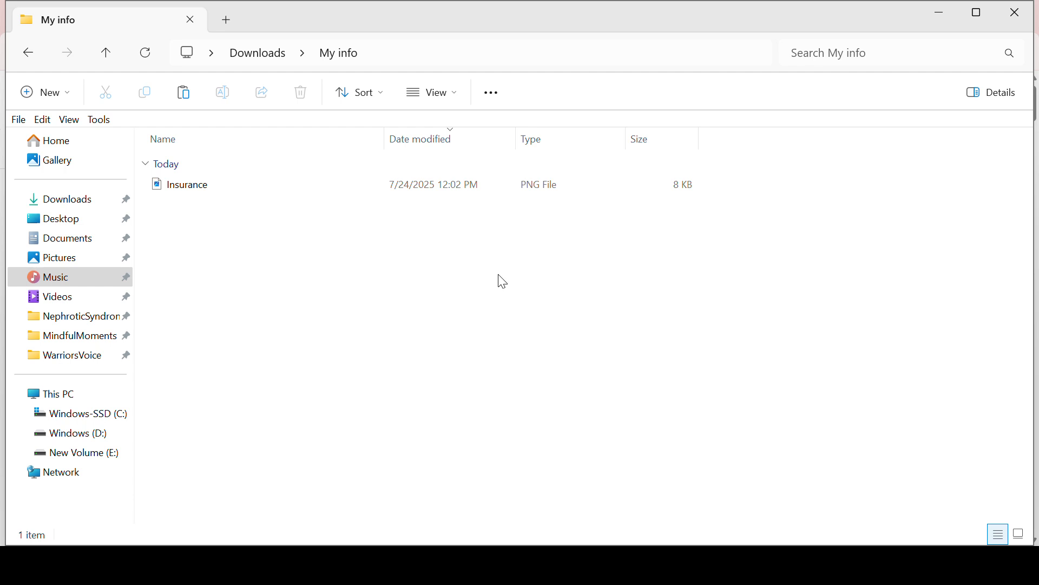
right_click(424, 286)
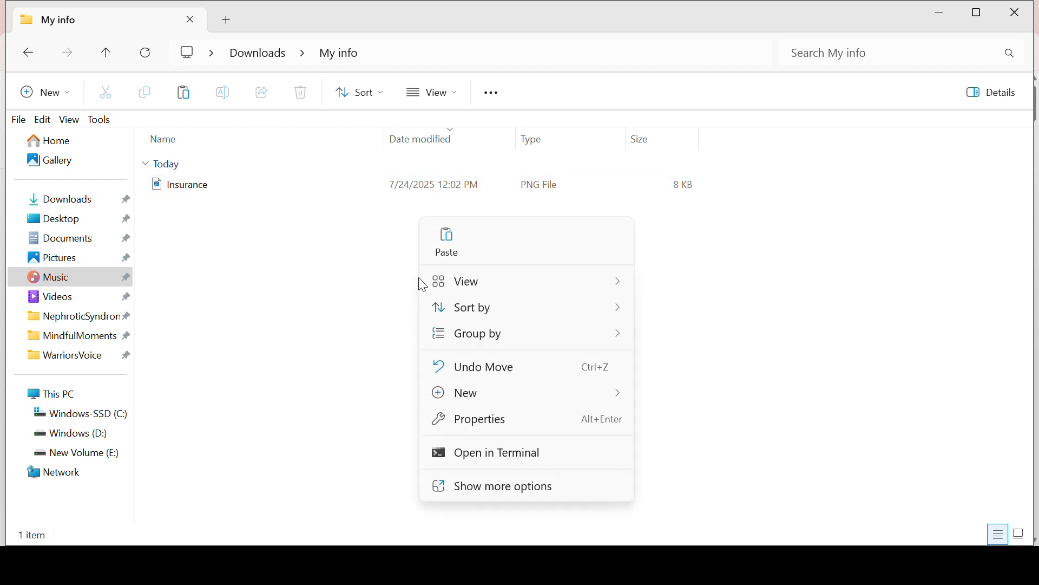
click(443, 236)
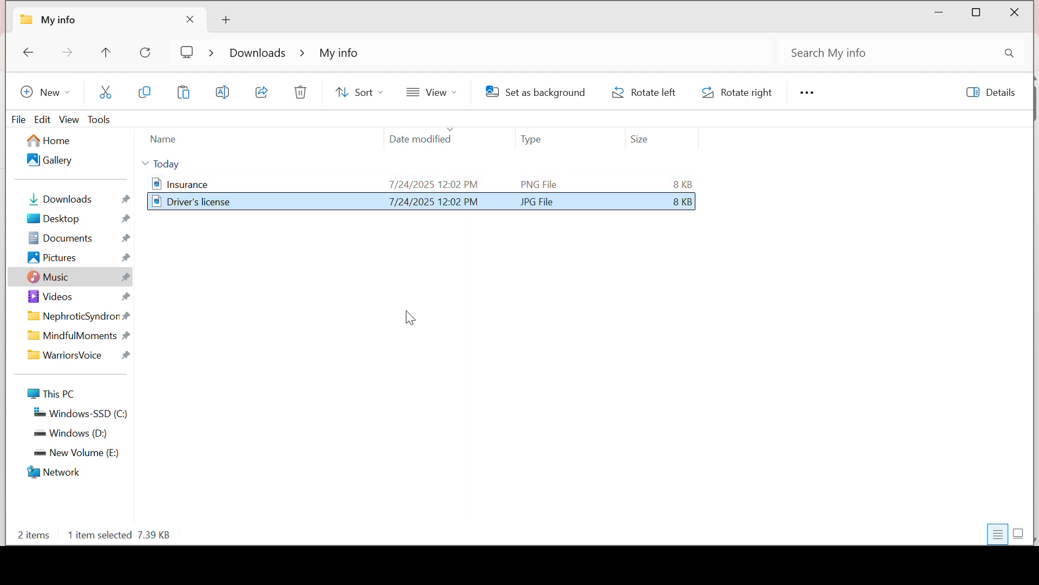
Try to paste the Driver's license file into the "My info" folder again, without replacing the existing file
click(399, 332)
key(ctrl+v)
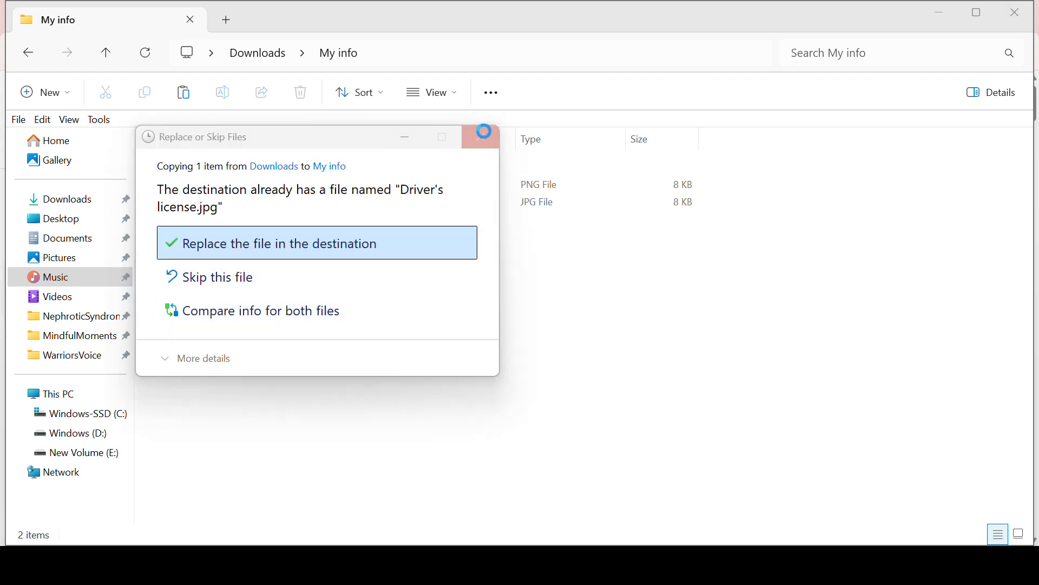
click(481, 138)
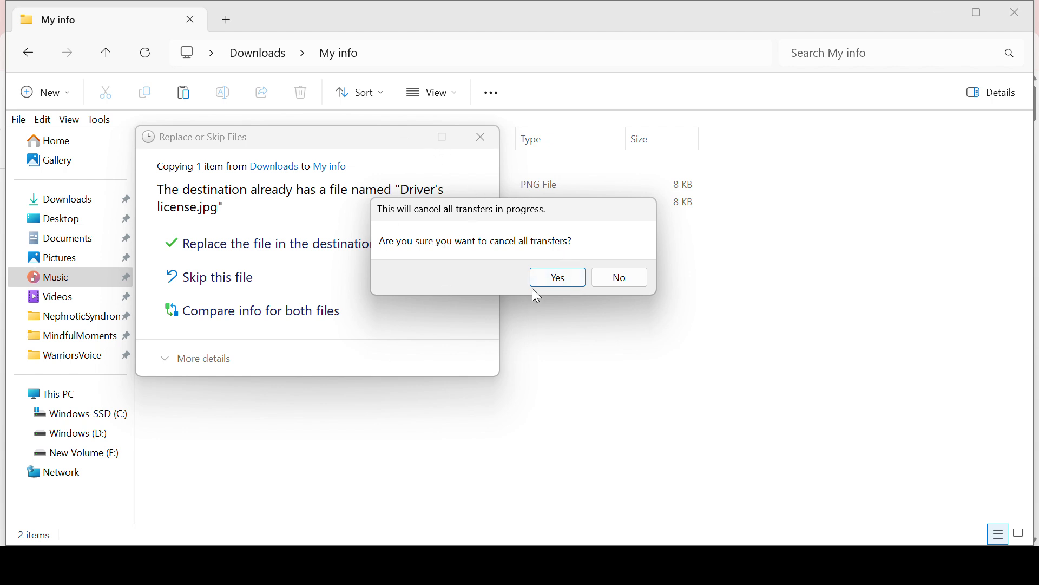
click(609, 281)
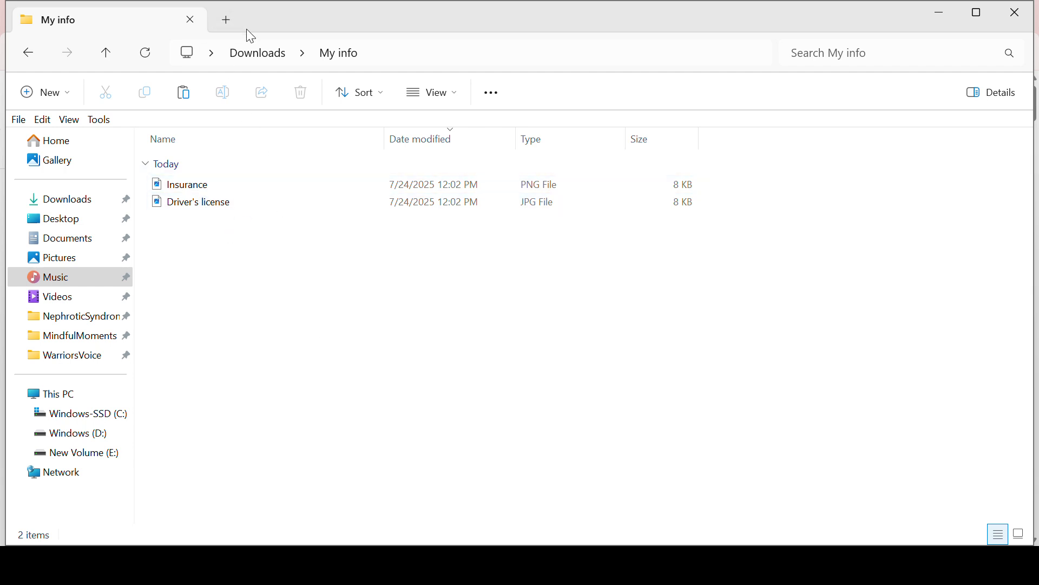
click(256, 56)
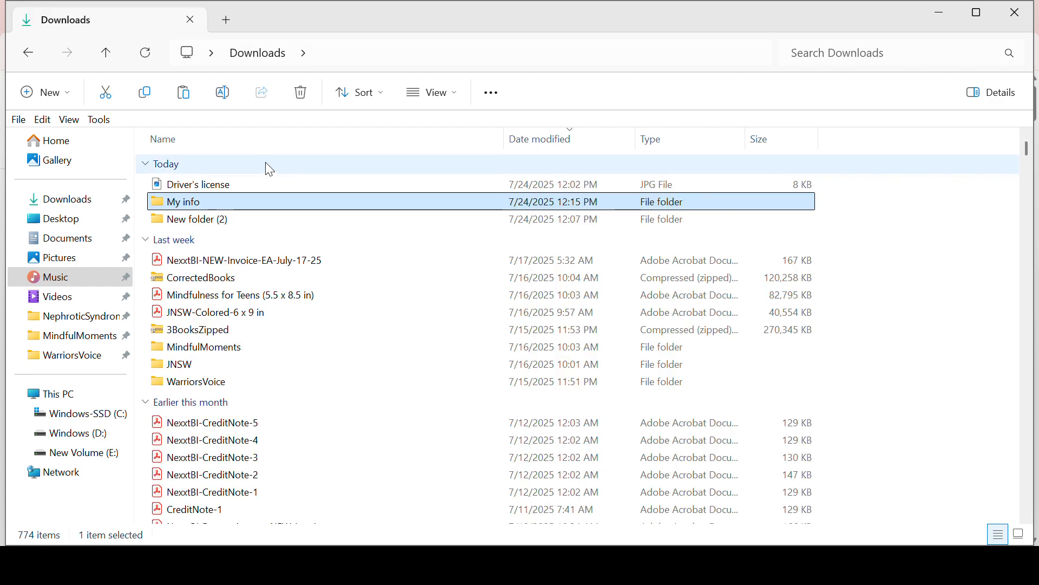
mouse_move(230, 184)
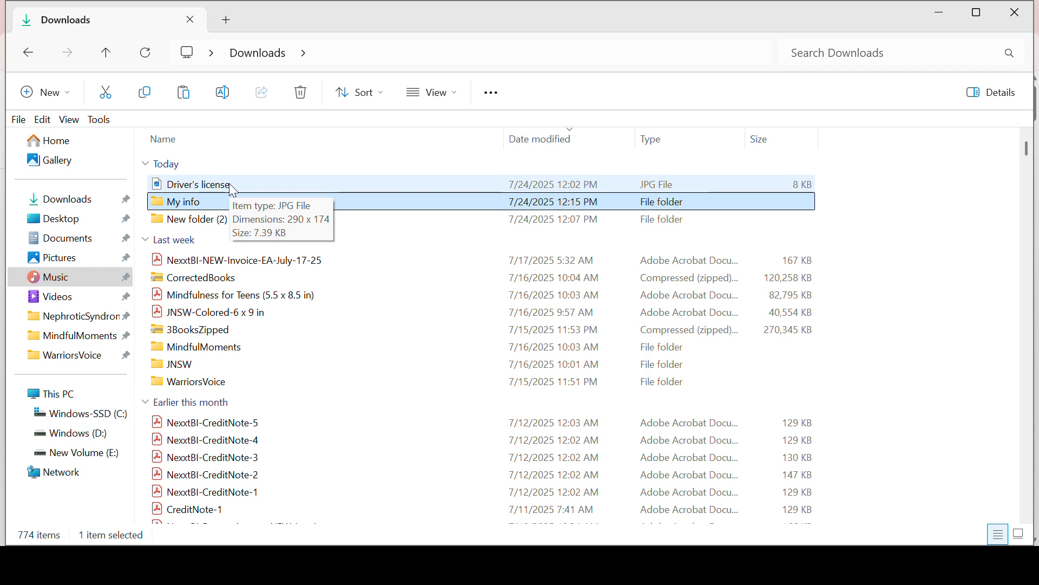
right_click(707, 188)
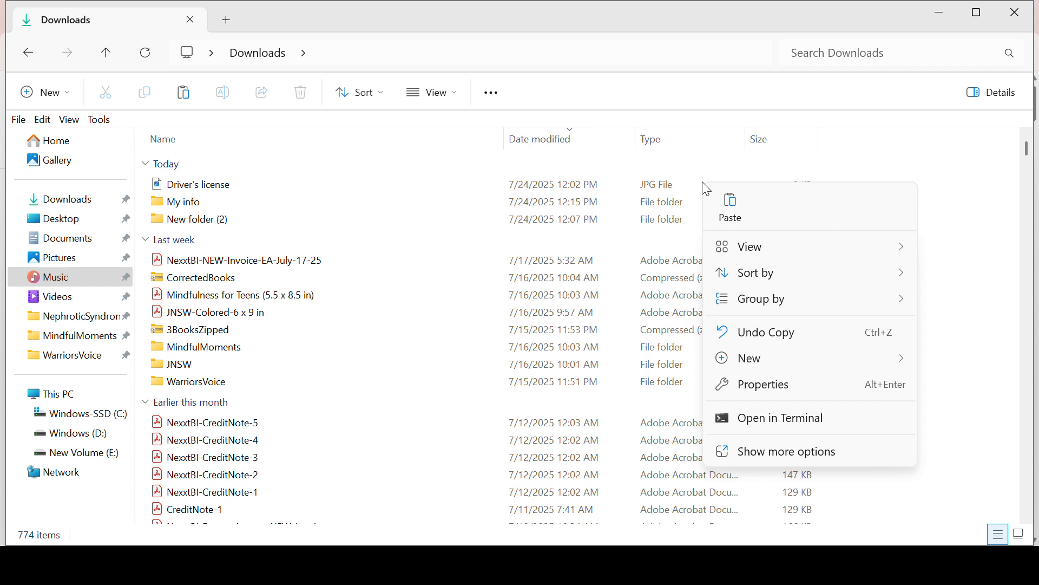
click(925, 197)
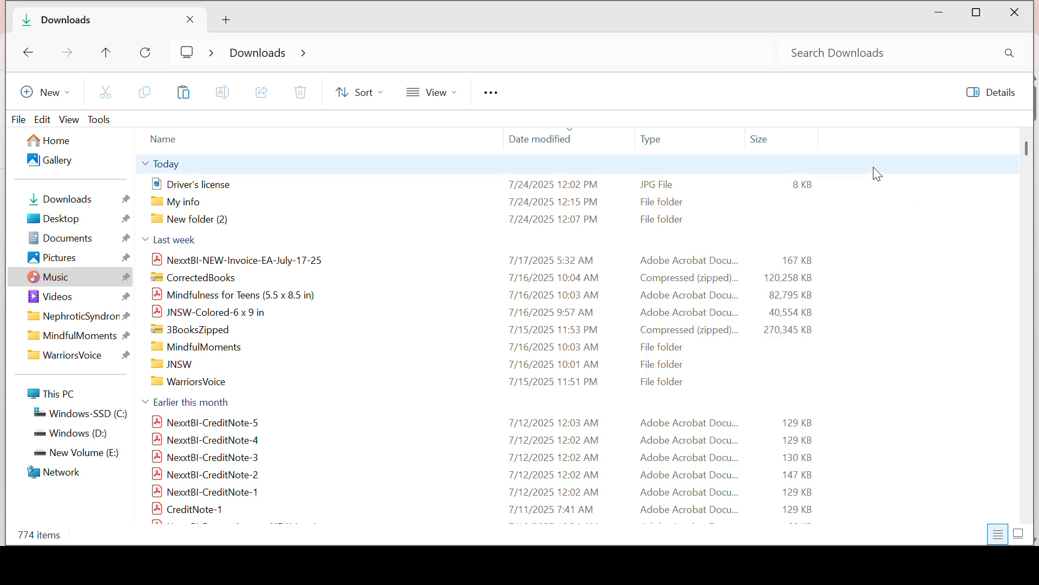
right_click(493, 176)
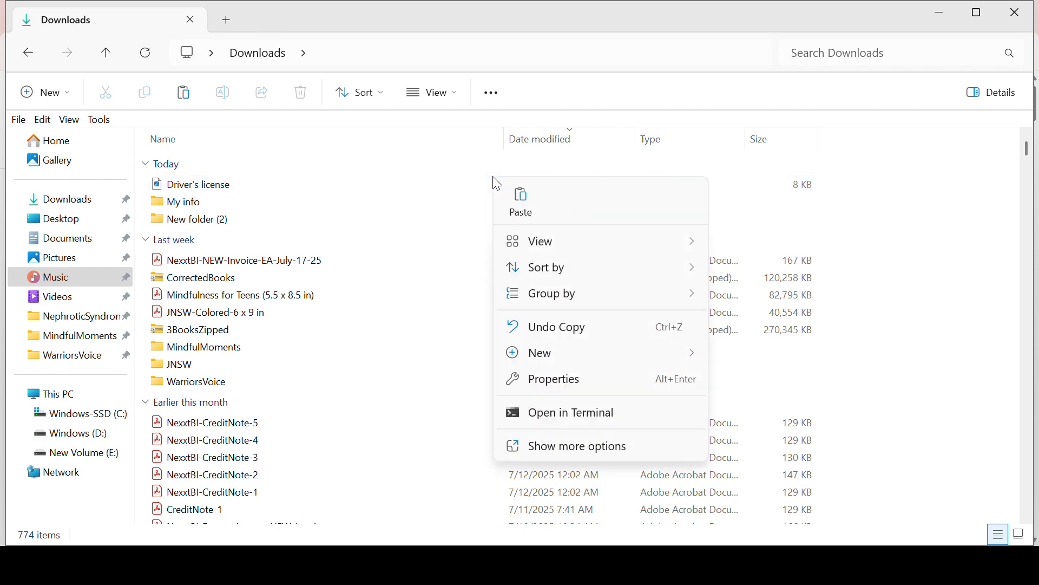
key(Escape)
right_click(488, 180)
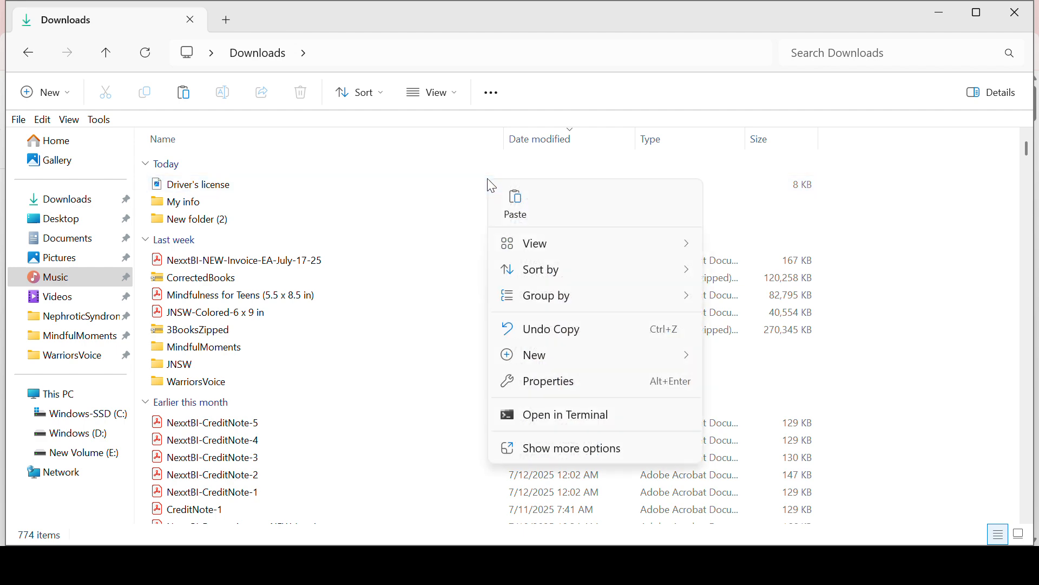
click(741, 186)
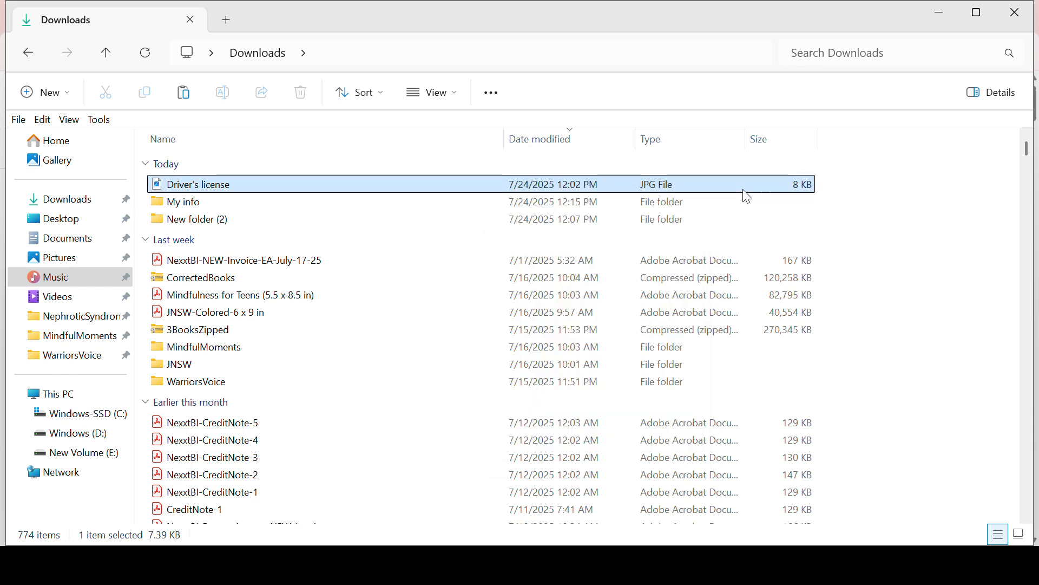
drag(881, 187, 792, 193)
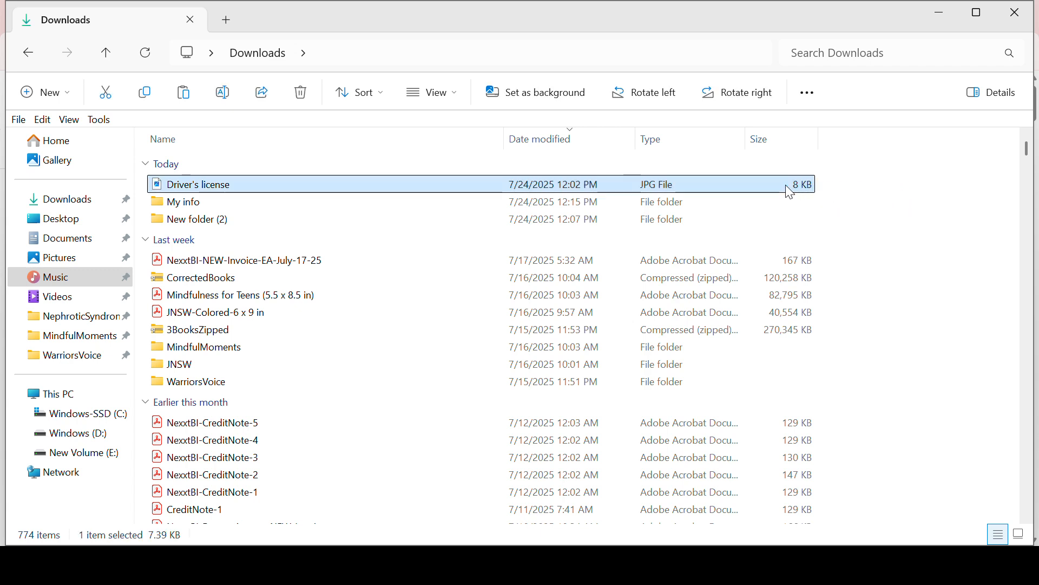
key(alt+Left)
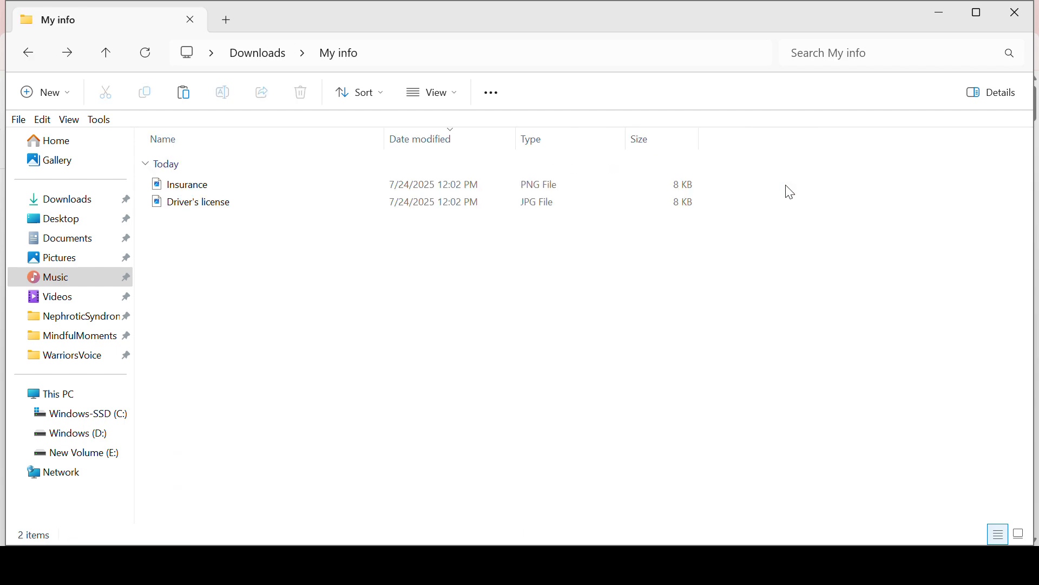
click(262, 53)
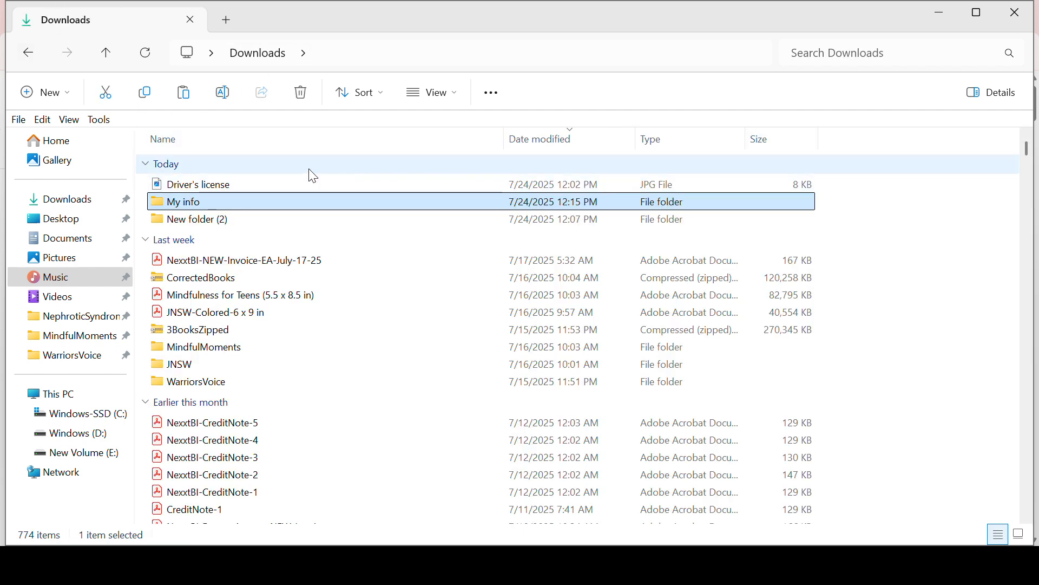
click(584, 185)
key(alt+Left)
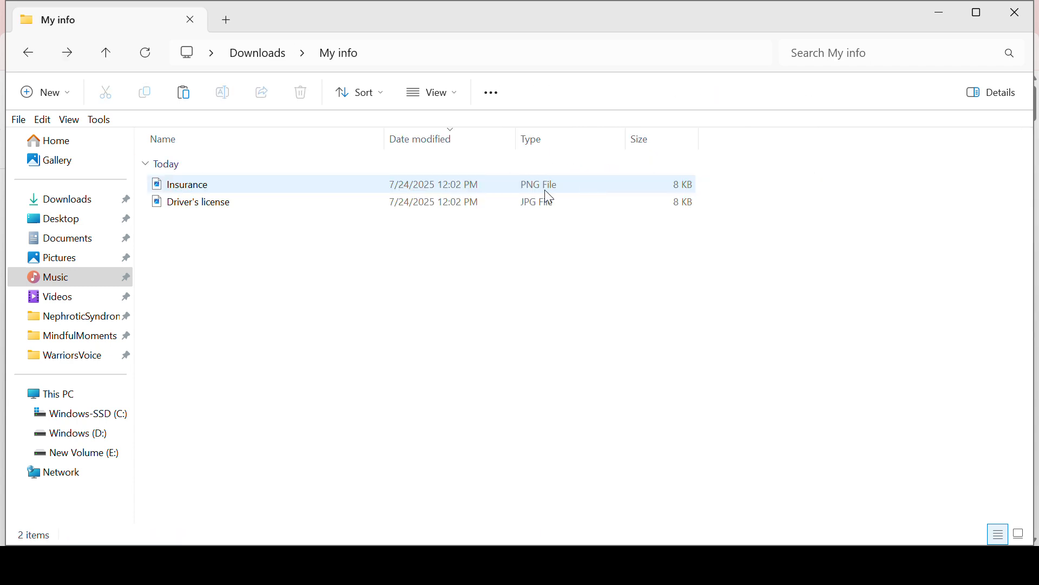
Return to Downloads and delete the original Driver's license JPG file there
click(254, 54)
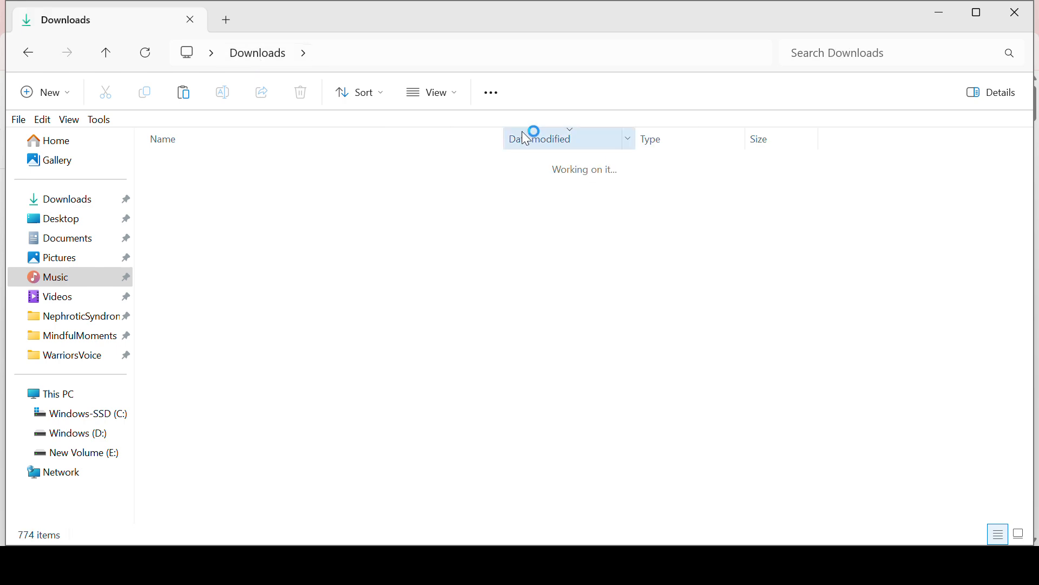
drag(874, 197, 778, 198)
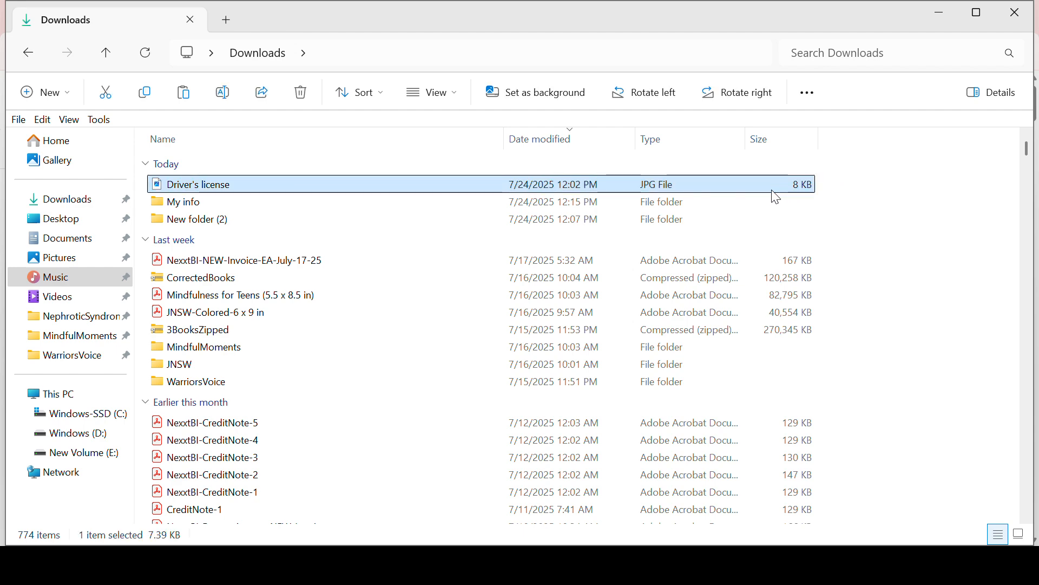
right_click(777, 198)
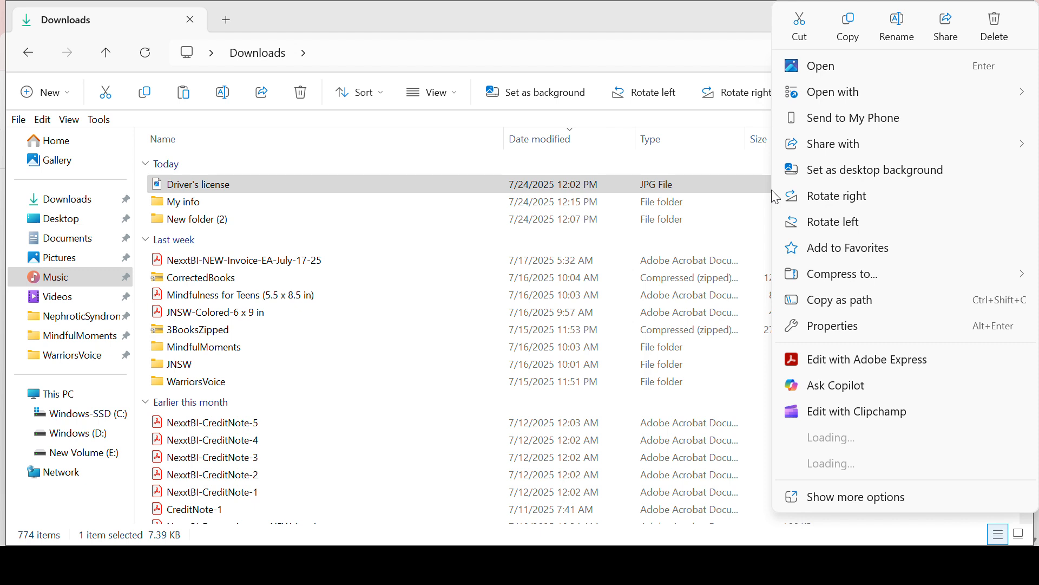
click(996, 29)
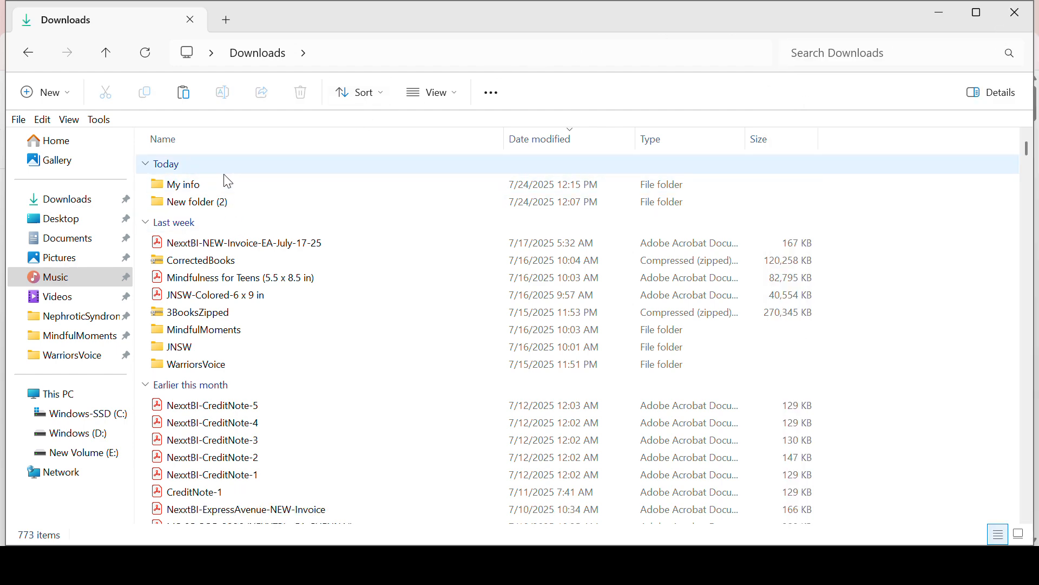
Open the "My info" folder and rename the PNG file in it as Insurance
click(223, 190)
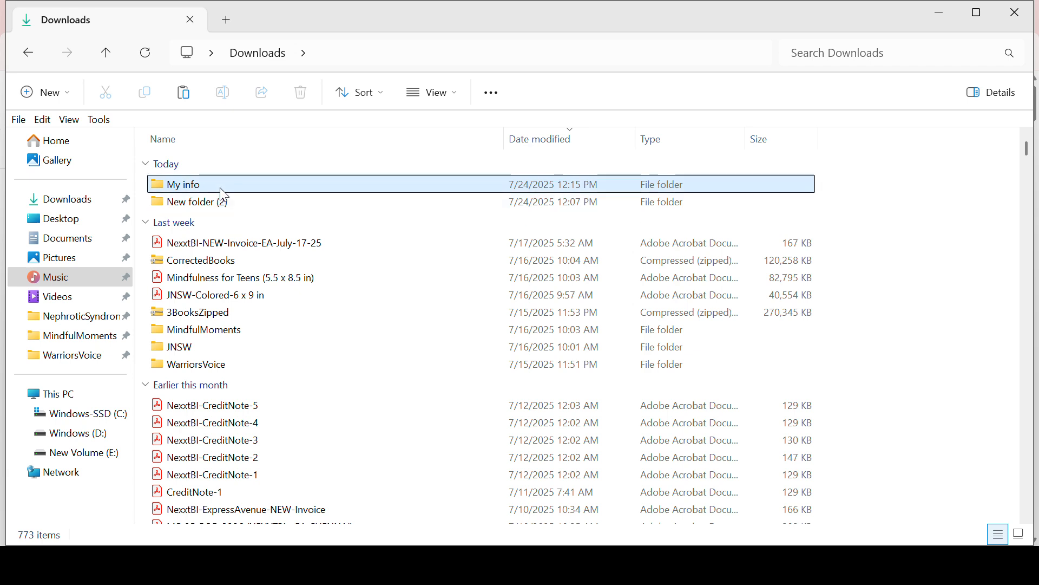
double_click(224, 189)
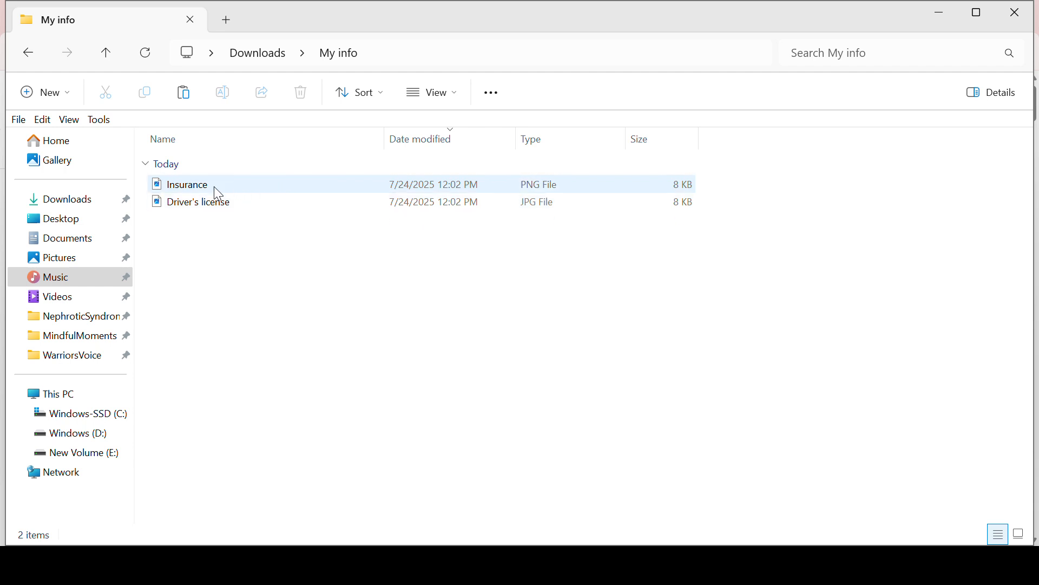
click(190, 182)
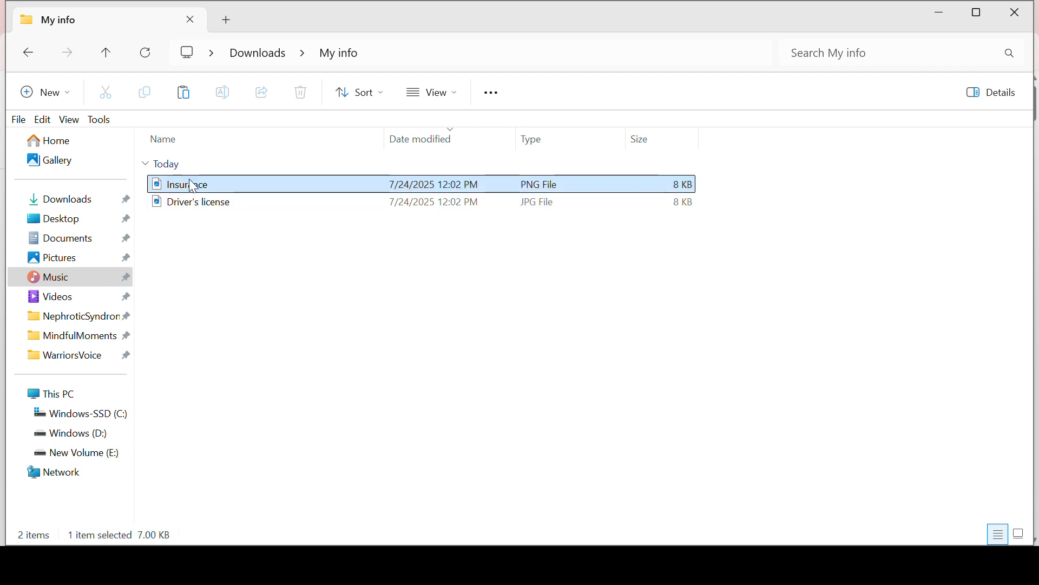
right_click(192, 186)
click(320, 25)
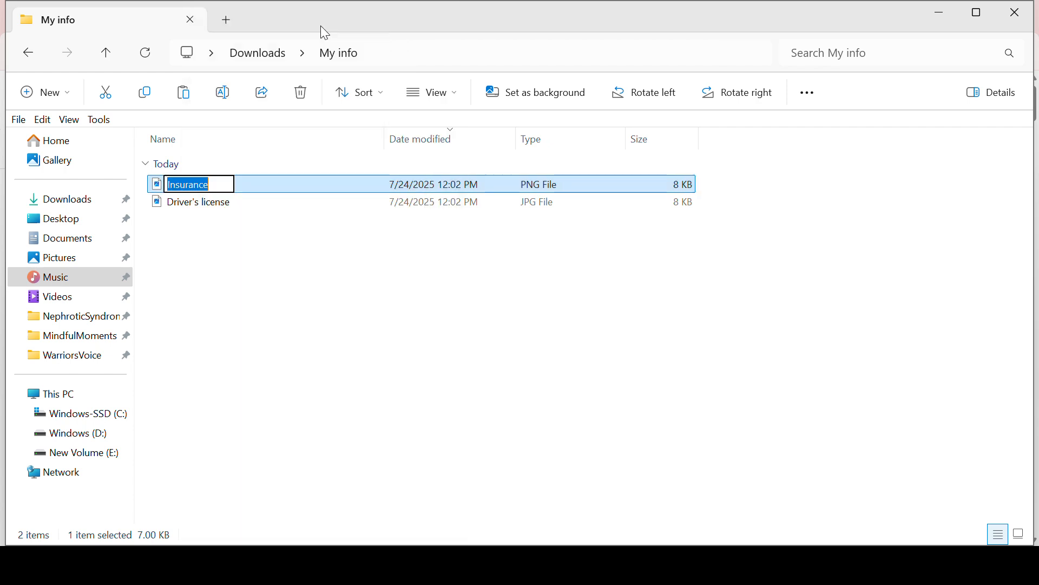
text(Insu)
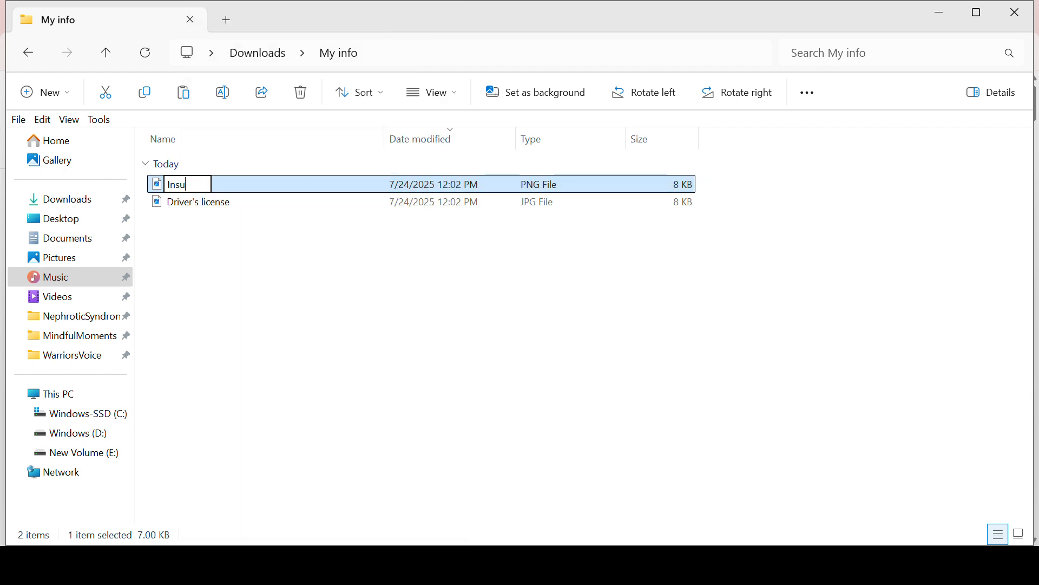
text(rance)
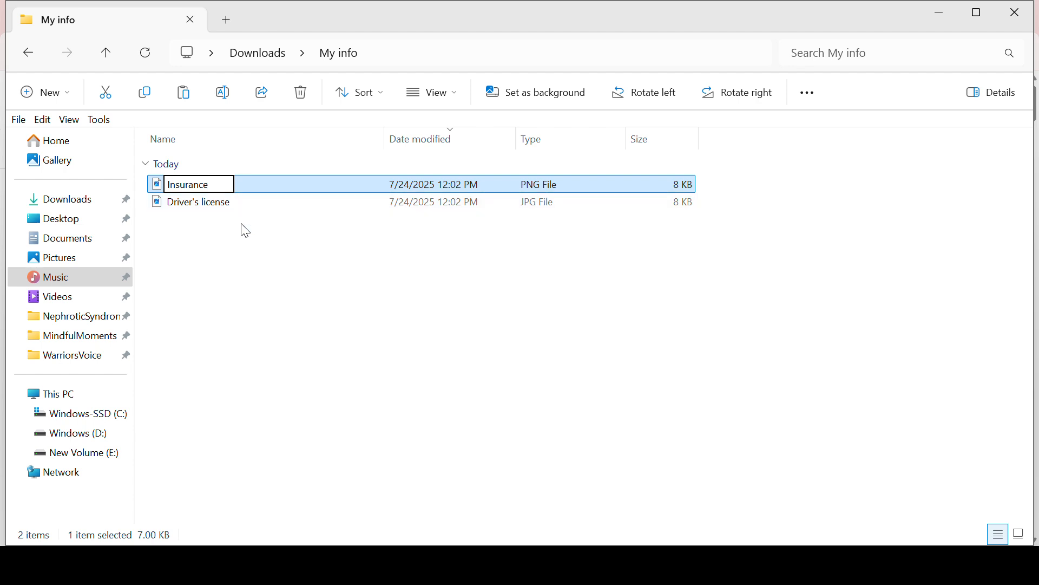
click(247, 231)
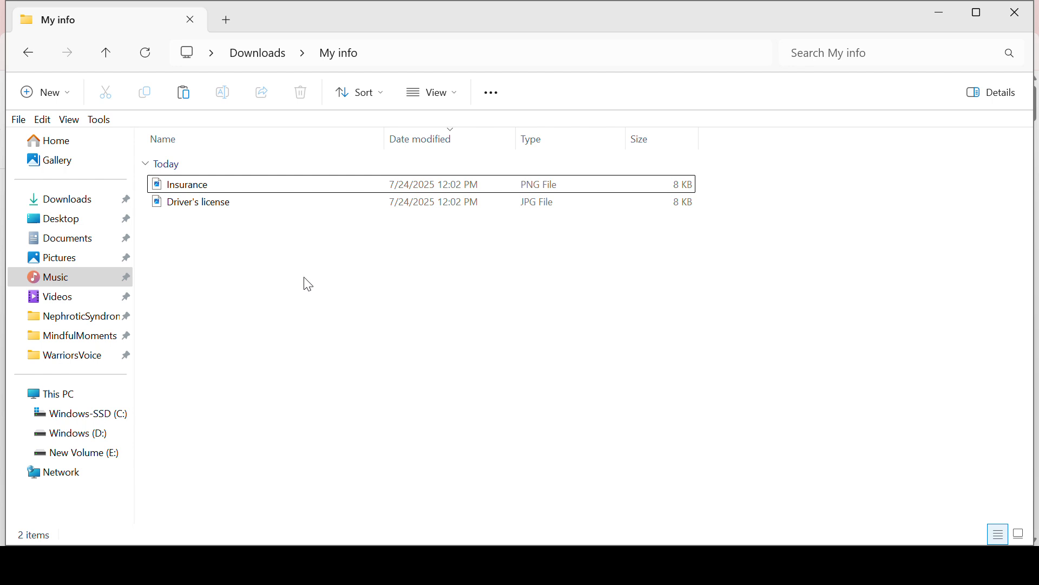
Look through the types of new items that can be created in the "My info" folder
click(216, 334)
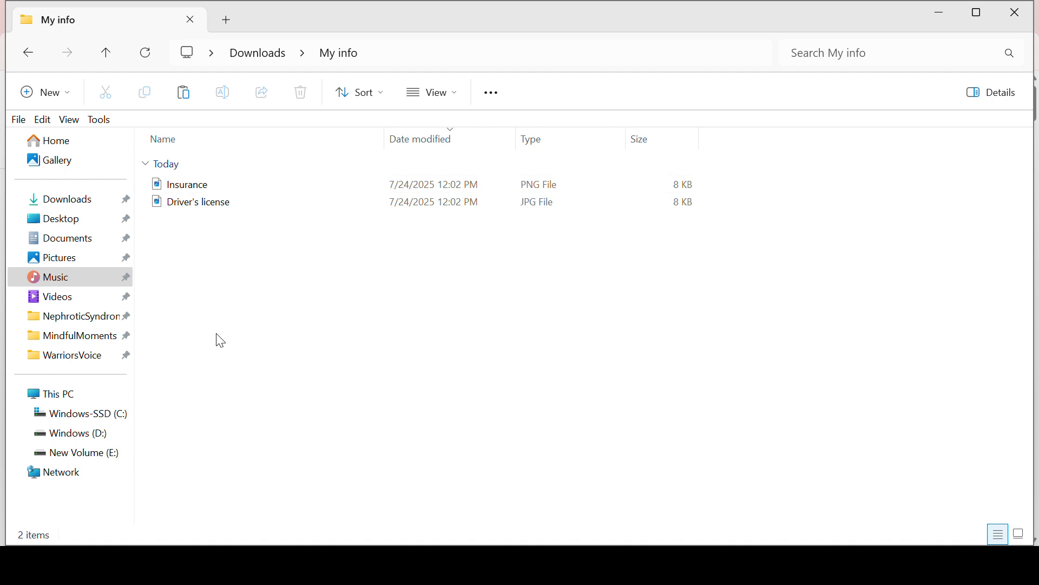
right_click(221, 340)
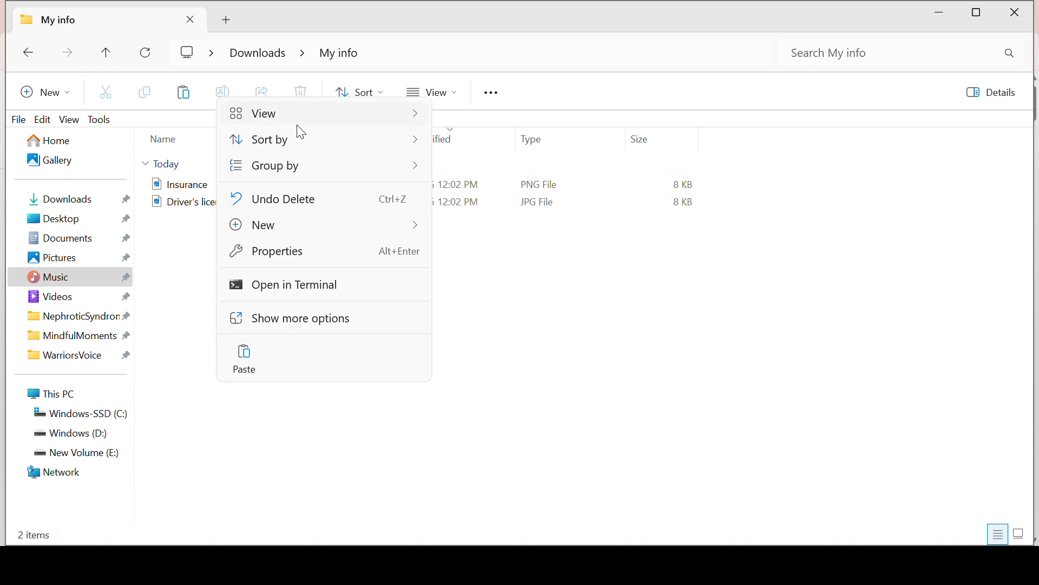
mouse_move(281, 239)
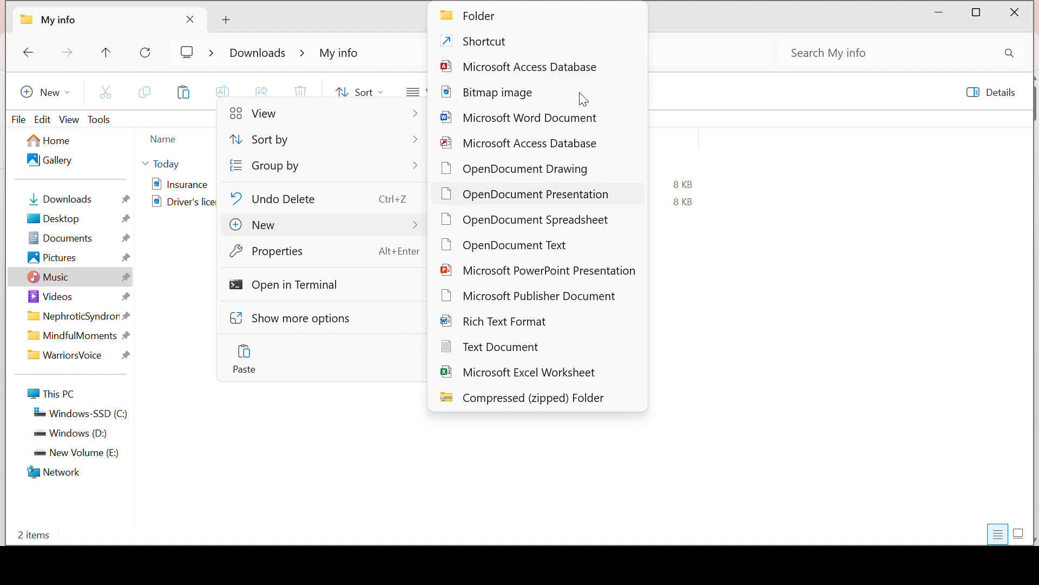
click(759, 250)
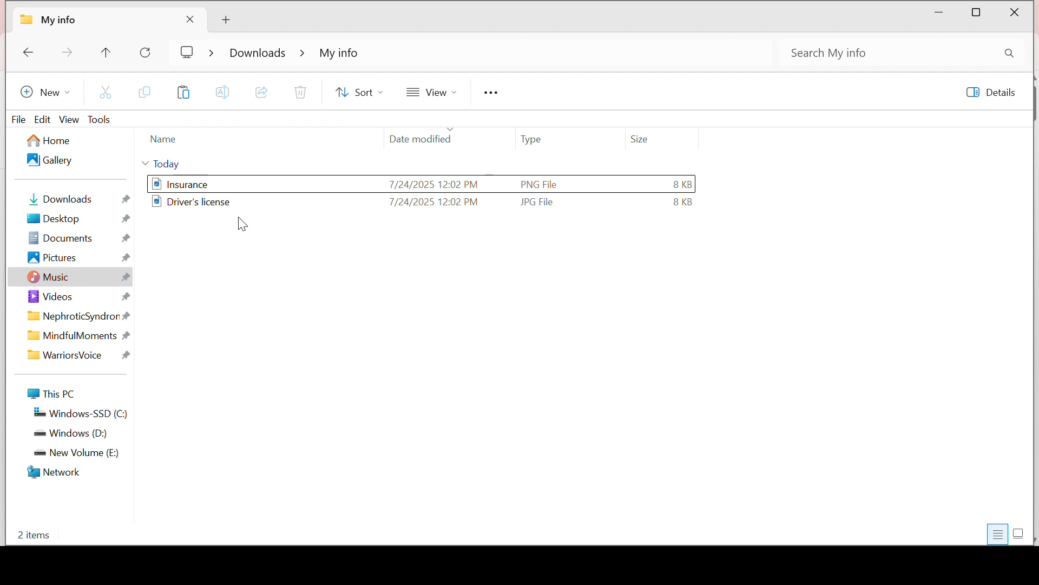
Return to Downloads and review the actions available for the "My info" folder
click(99, 120)
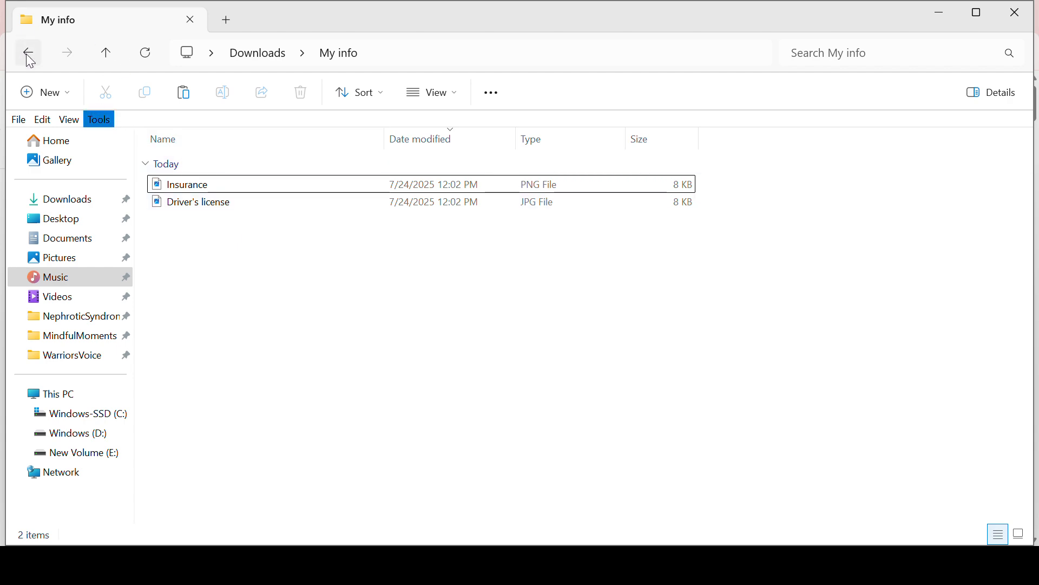
click(262, 55)
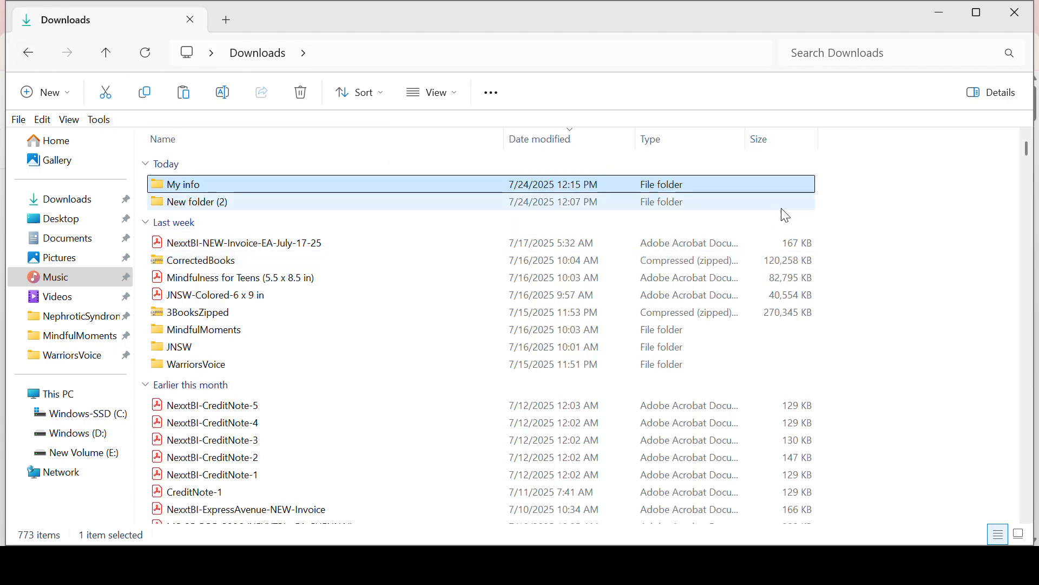
drag(844, 188, 725, 184)
click(877, 204)
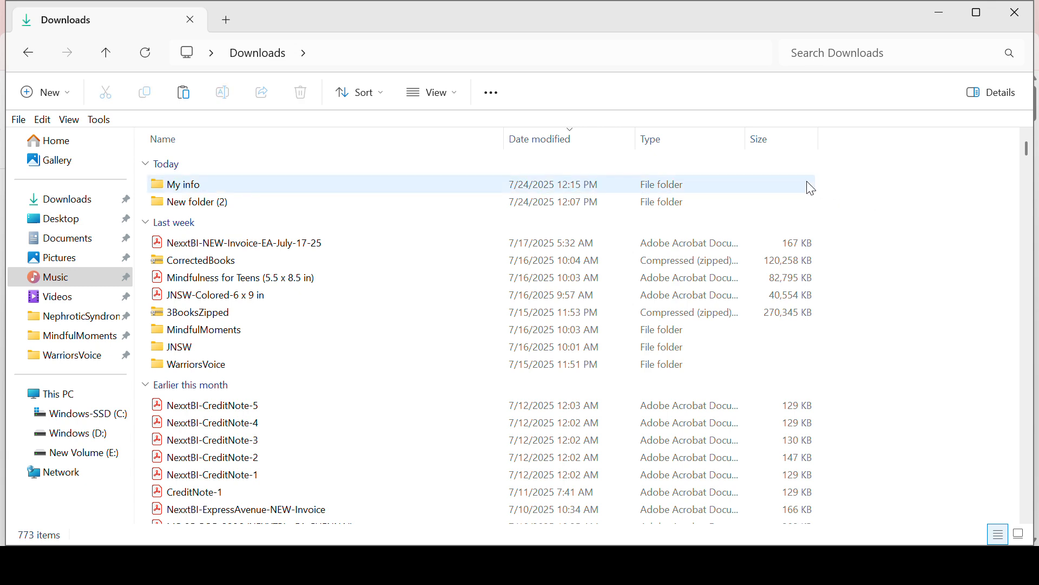
click(767, 180)
right_click(767, 180)
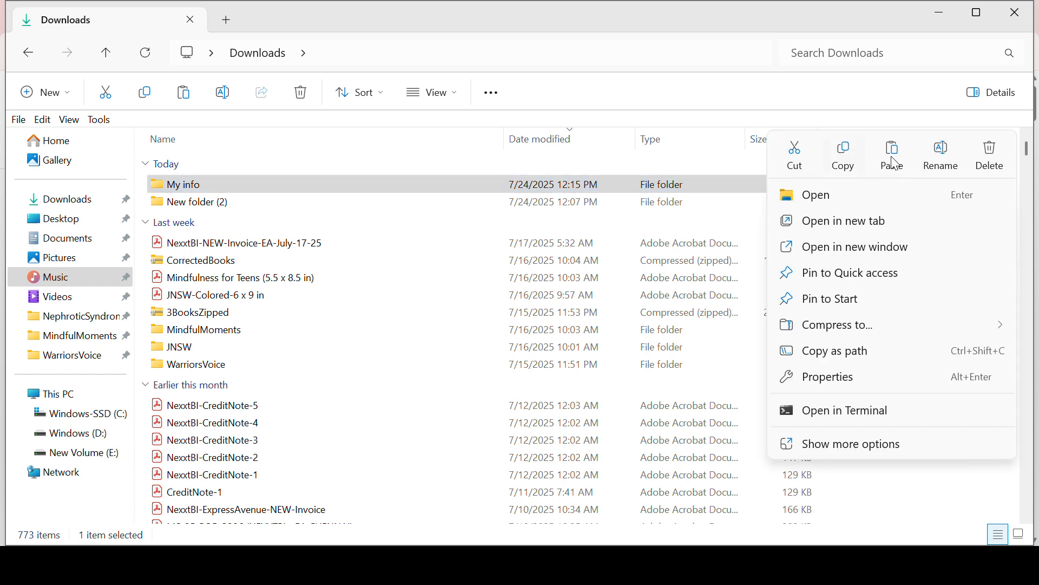
click(865, 518)
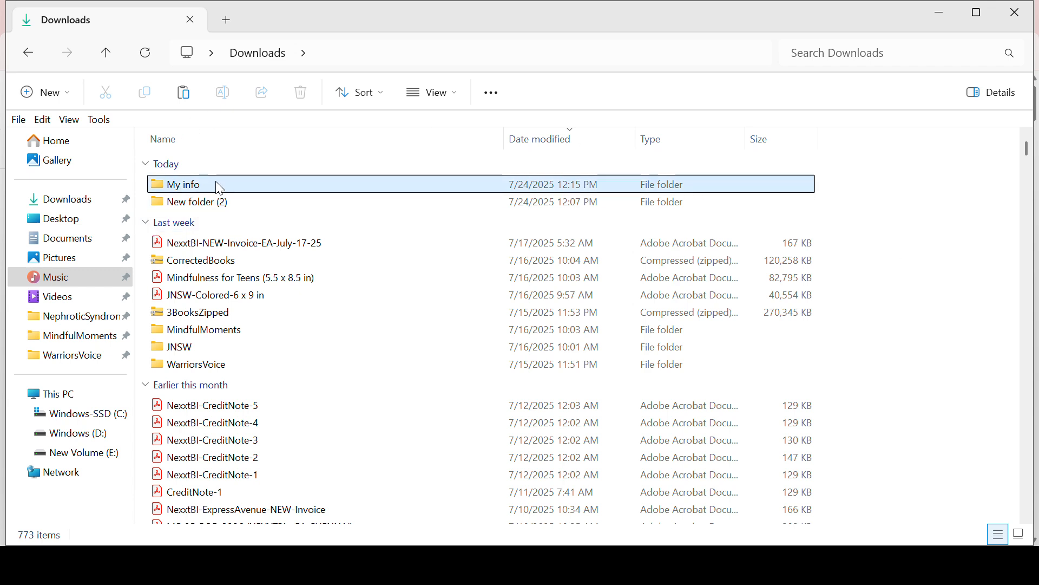
Check the summary details of the "My info" folder and open it to view its files
mouse_move(219, 188)
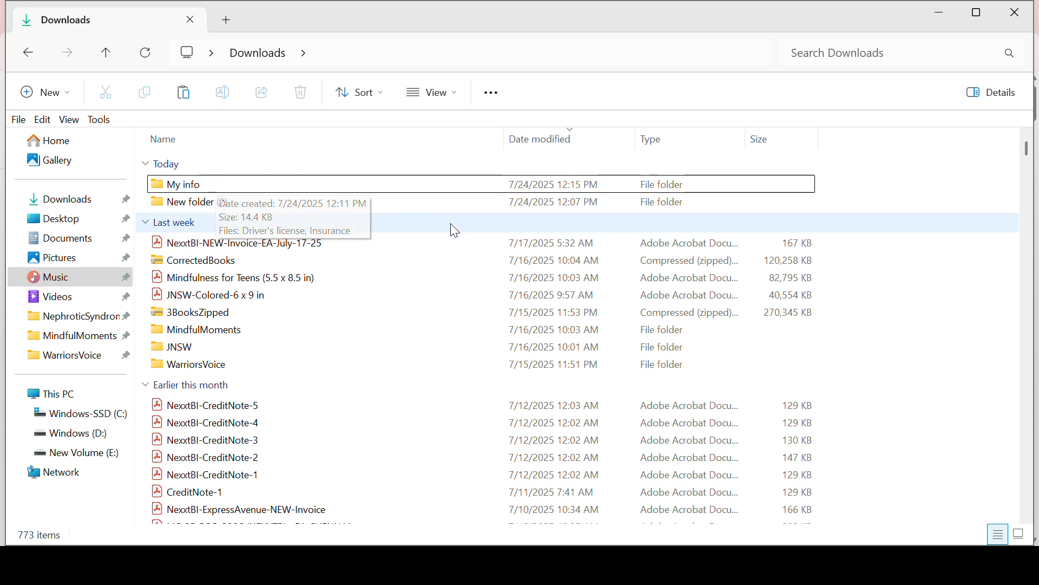
mouse_move(245, 211)
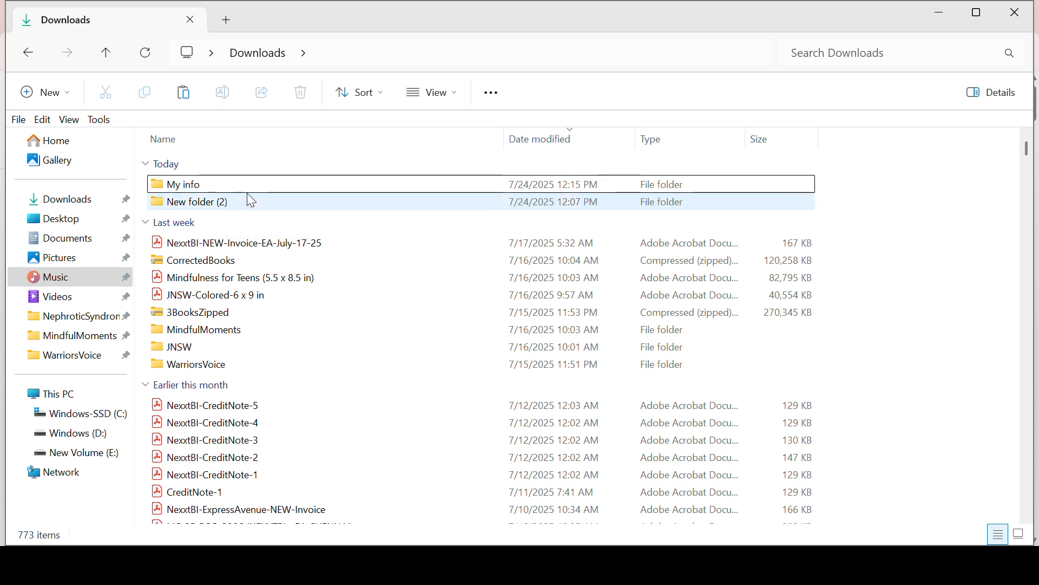
double_click(211, 187)
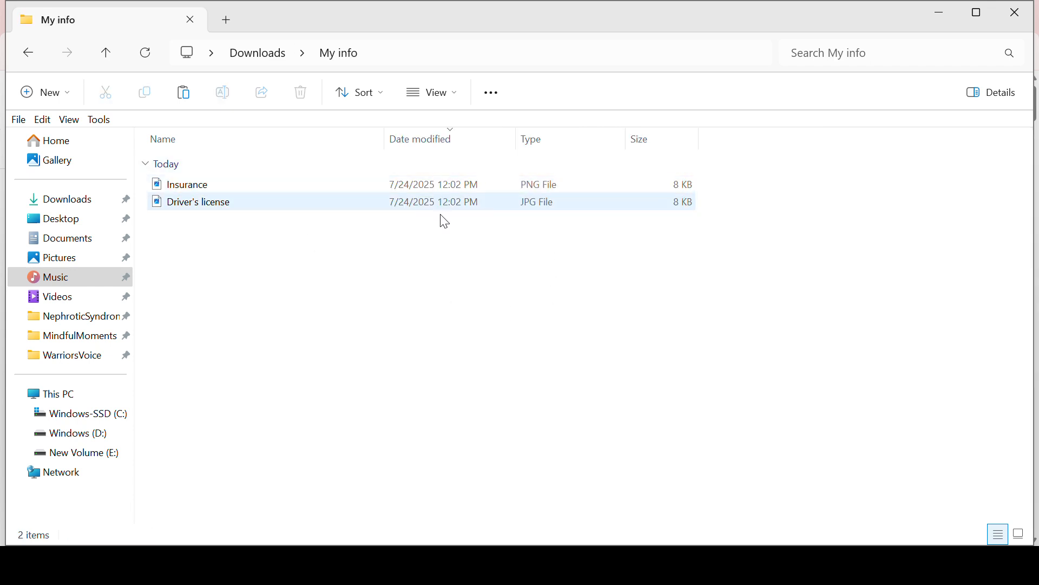